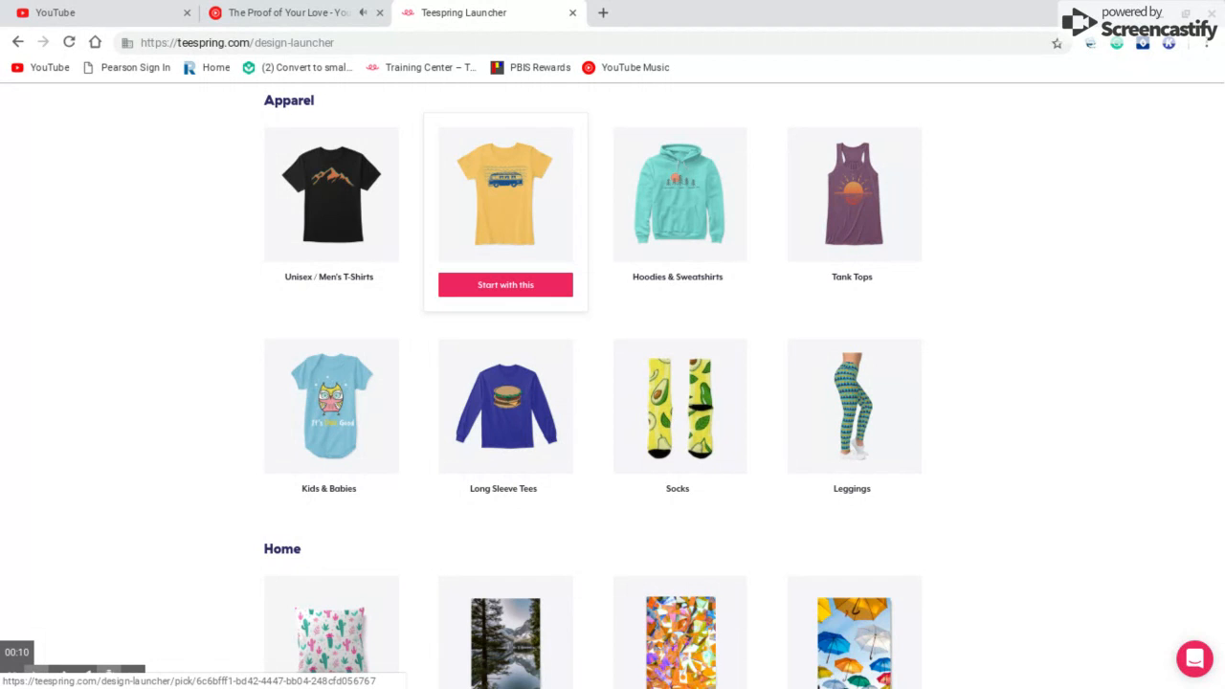
# - Raise the device's audio volume
pyautogui.scroll(2, 505, 306)
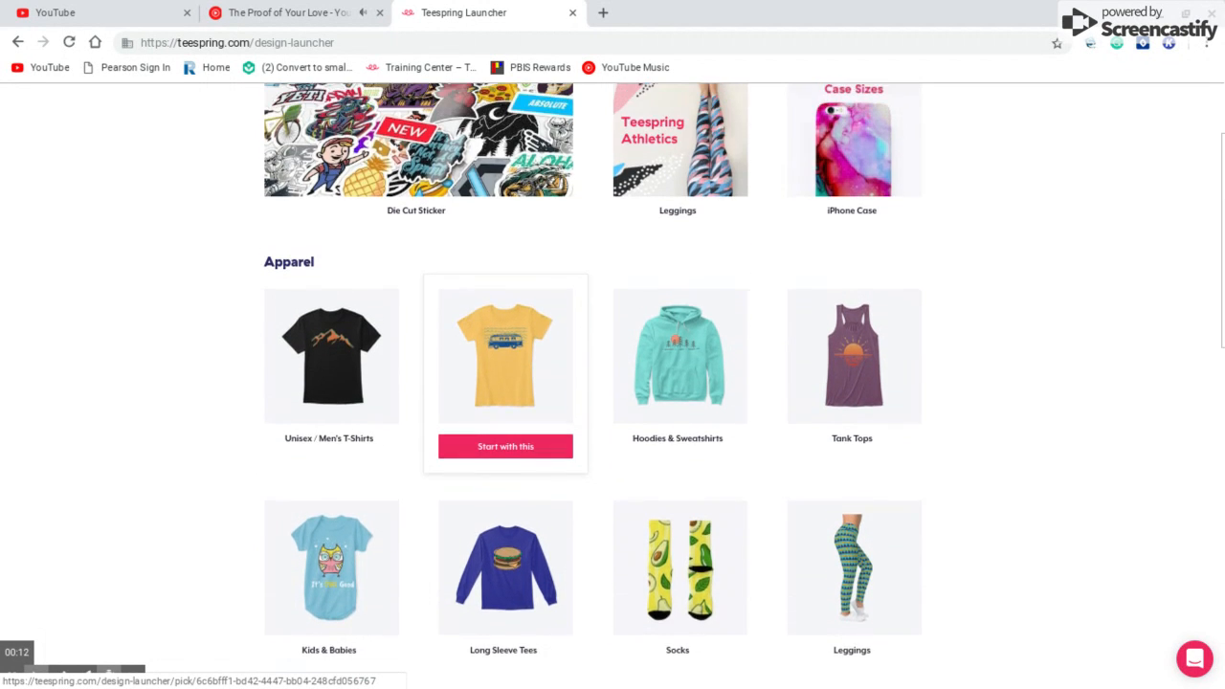
pyautogui.scroll(1, 506, 402)
pyautogui.press('XF86AudioRaiseVolume')
pyautogui.press('XF86AudioRaiseVolume')
pyautogui.press('XF86AudioRaiseVolume')
pyautogui.press('XF86AudioRaiseVolume')
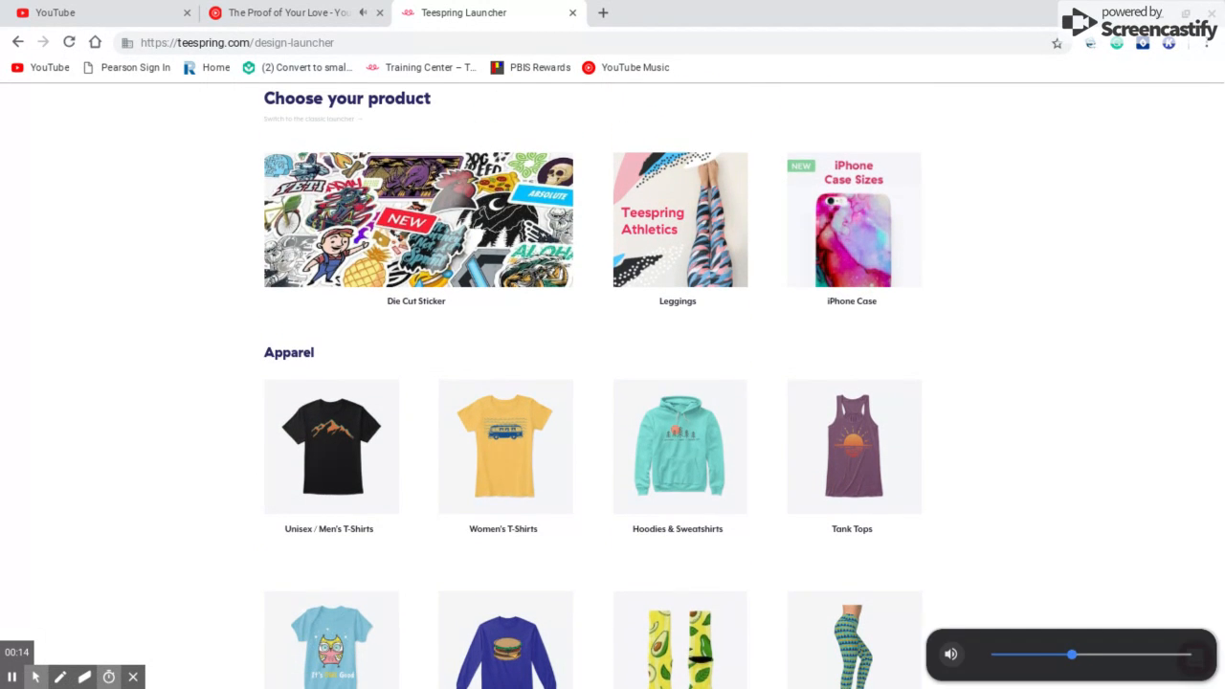
pyautogui.press('XF86AudioRaiseVolume')
pyautogui.press('XF86AudioRaiseVolume')
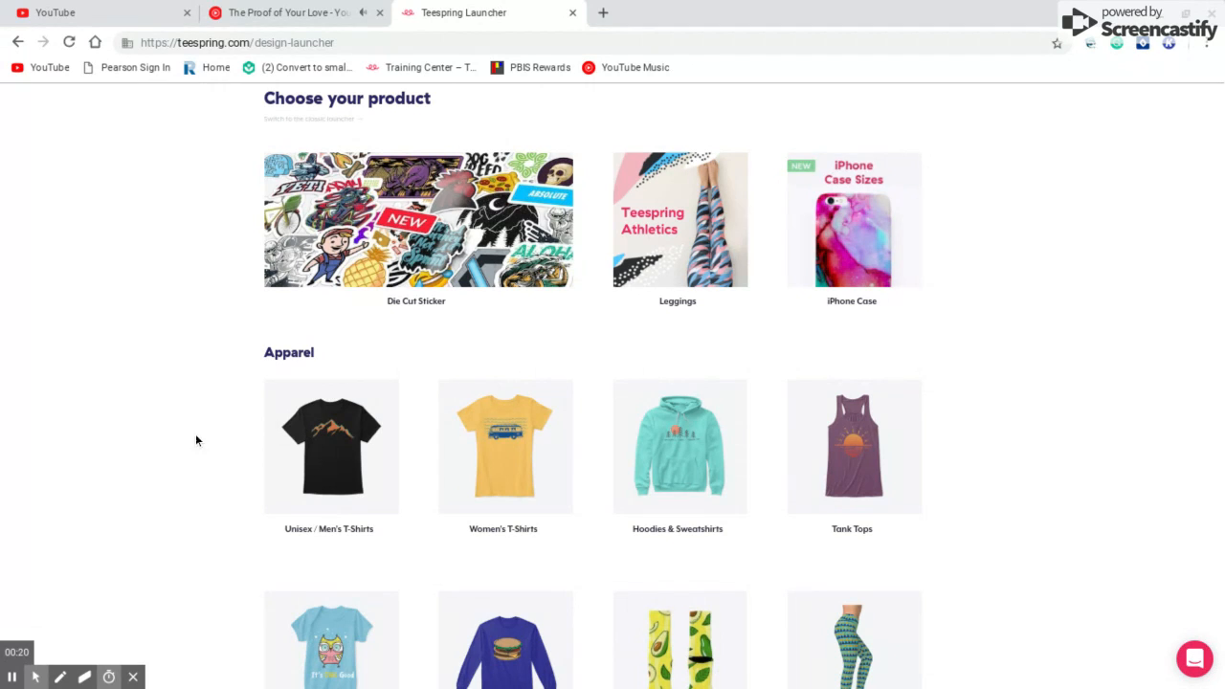
# - Look over the launcher's product catalogue, from the featured items through the Apparel and Home categories
pyautogui.moveTo(430, 228)
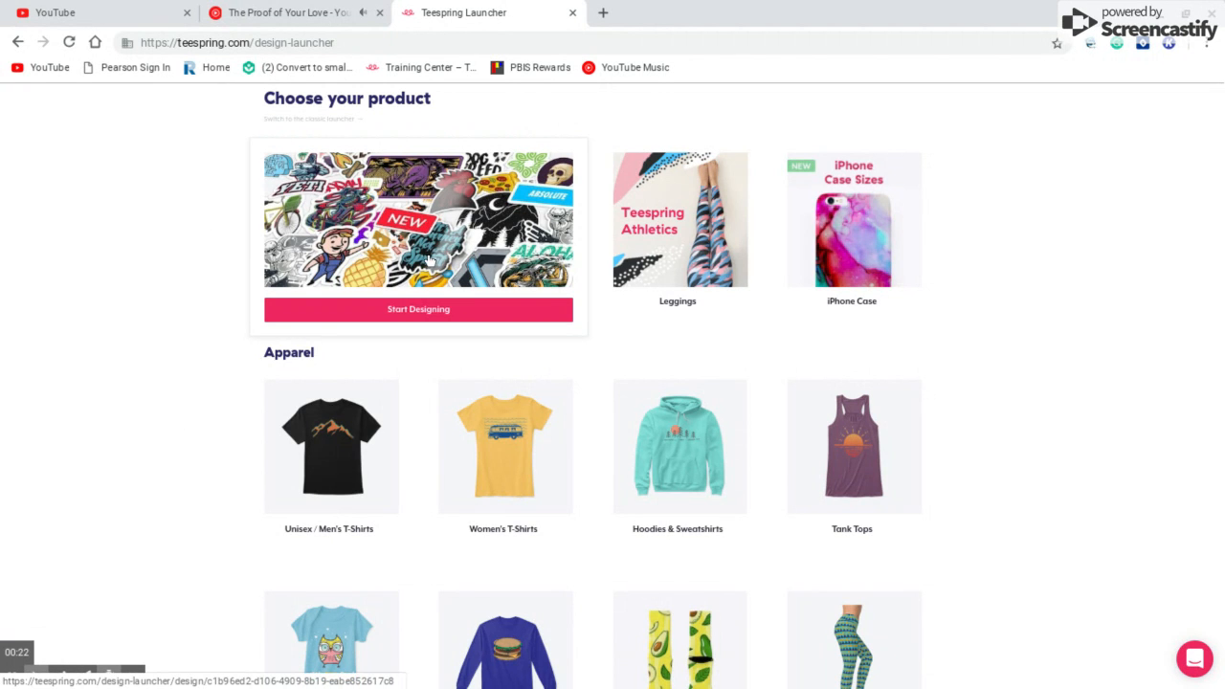
pyautogui.scroll(-3, 431, 272)
pyautogui.scroll(-6, 431, 273)
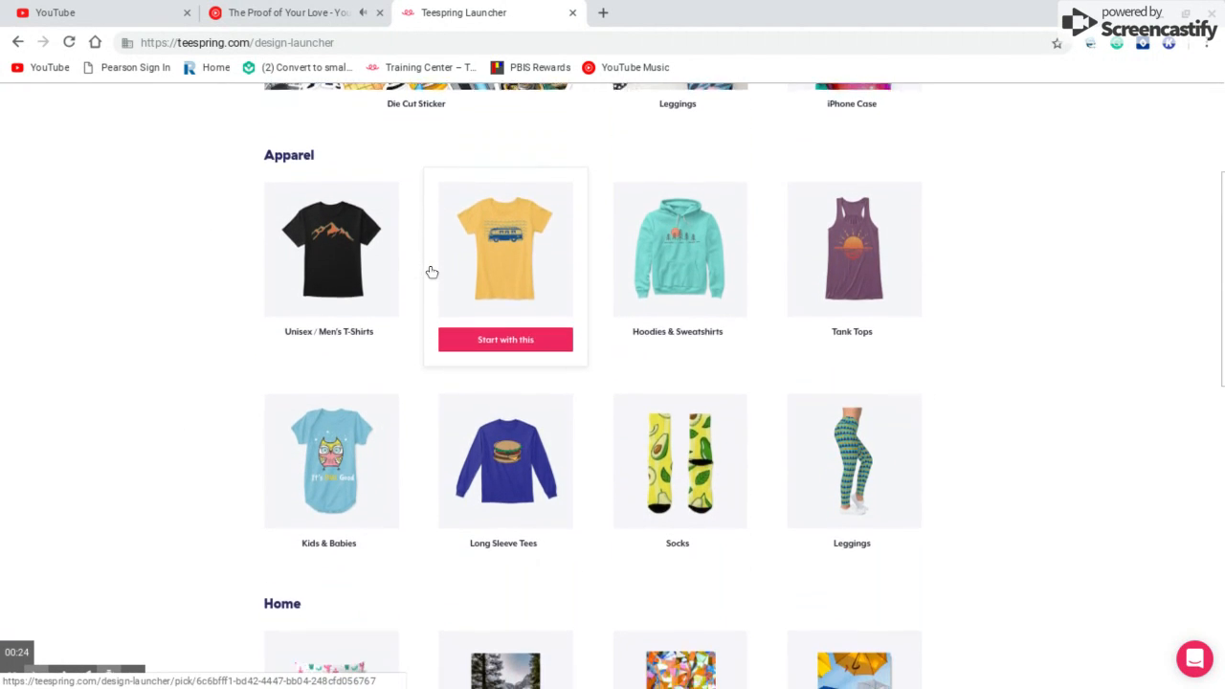
pyautogui.scroll(-12, 1160, 526)
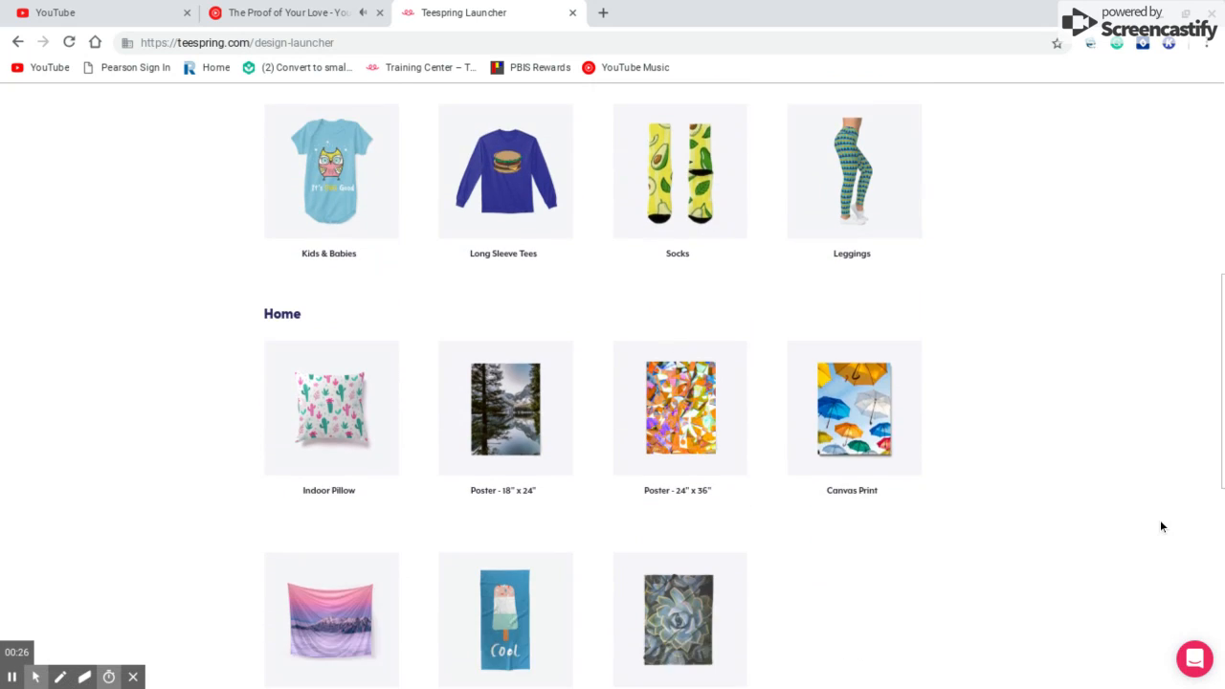
pyautogui.scroll(15, 1161, 526)
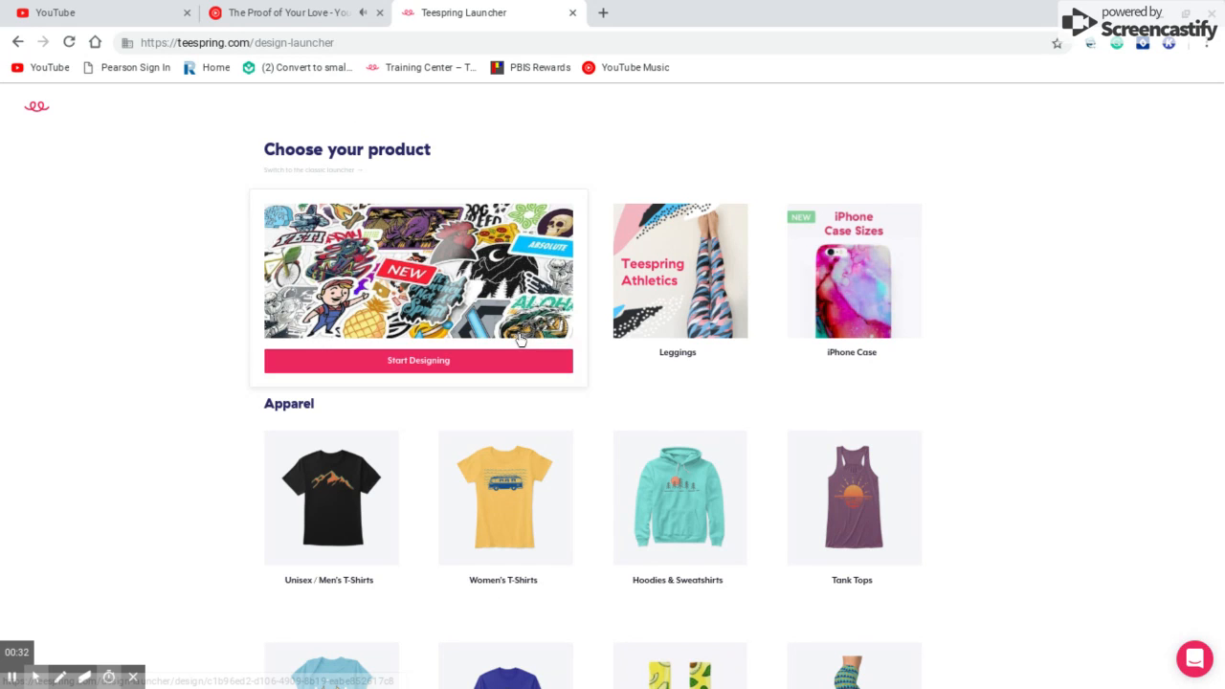
pyautogui.scroll(-1, 513, 189)
pyautogui.scroll(1, 512, 190)
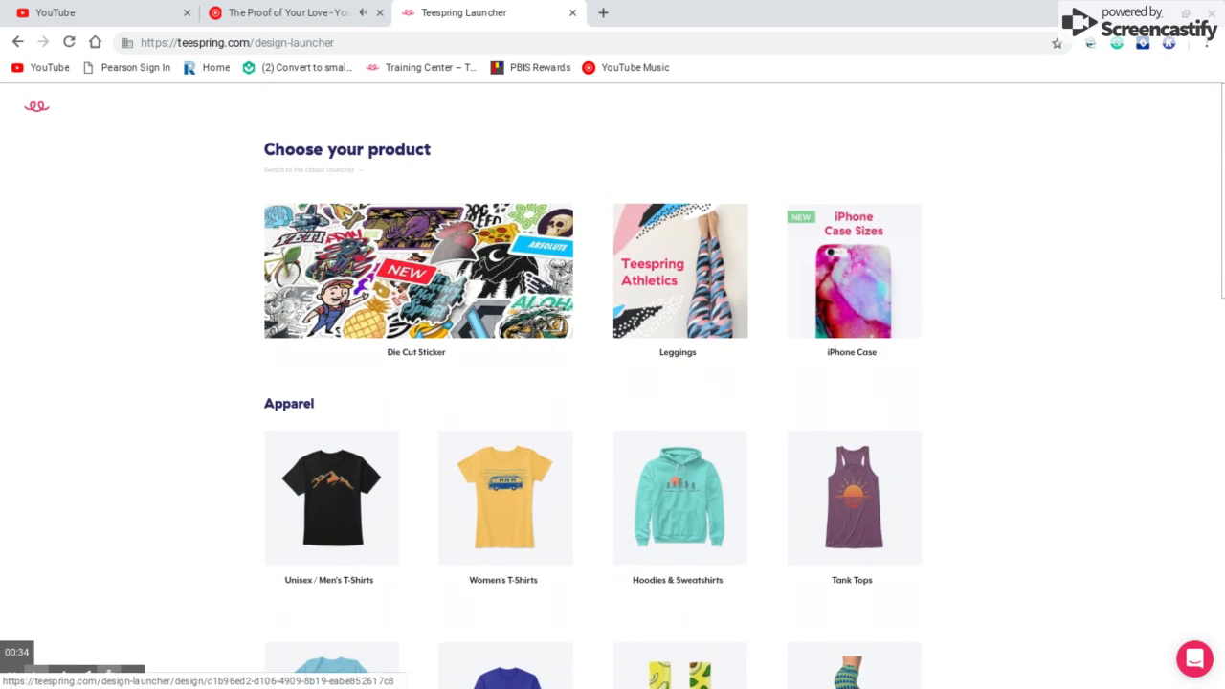
# - Start a new design from the Teespring home page and choose the Samsung Case among the Accessories products
pyautogui.click(38, 108)
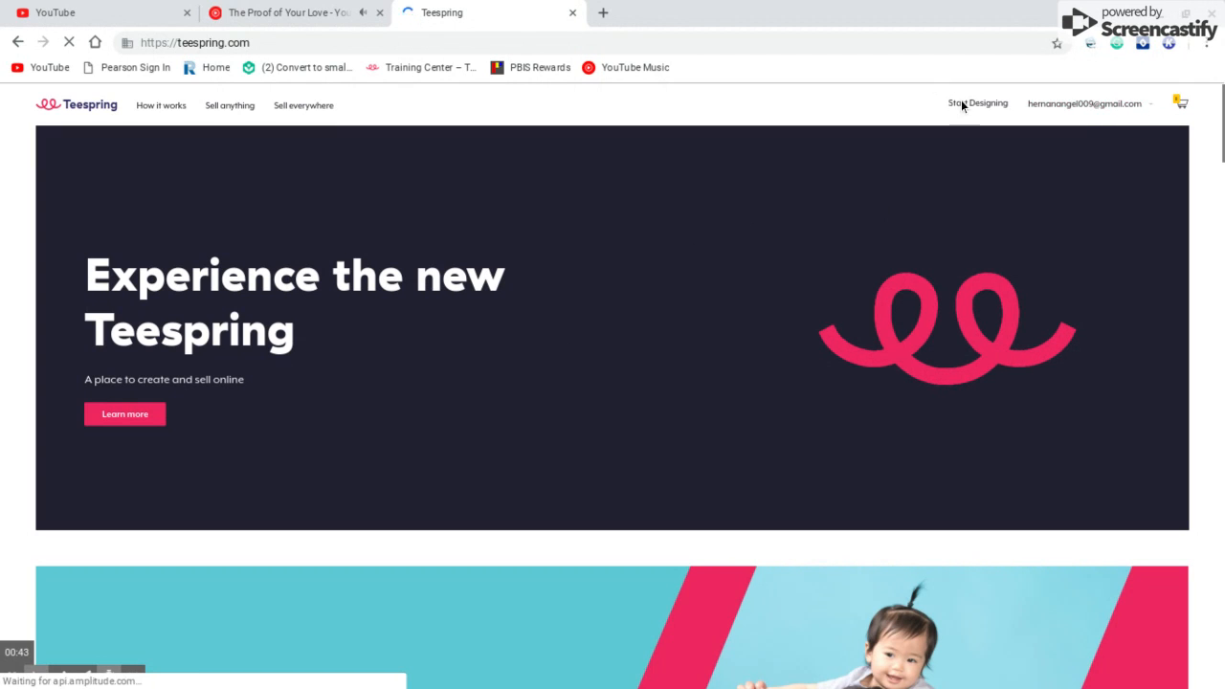
pyautogui.click(963, 107)
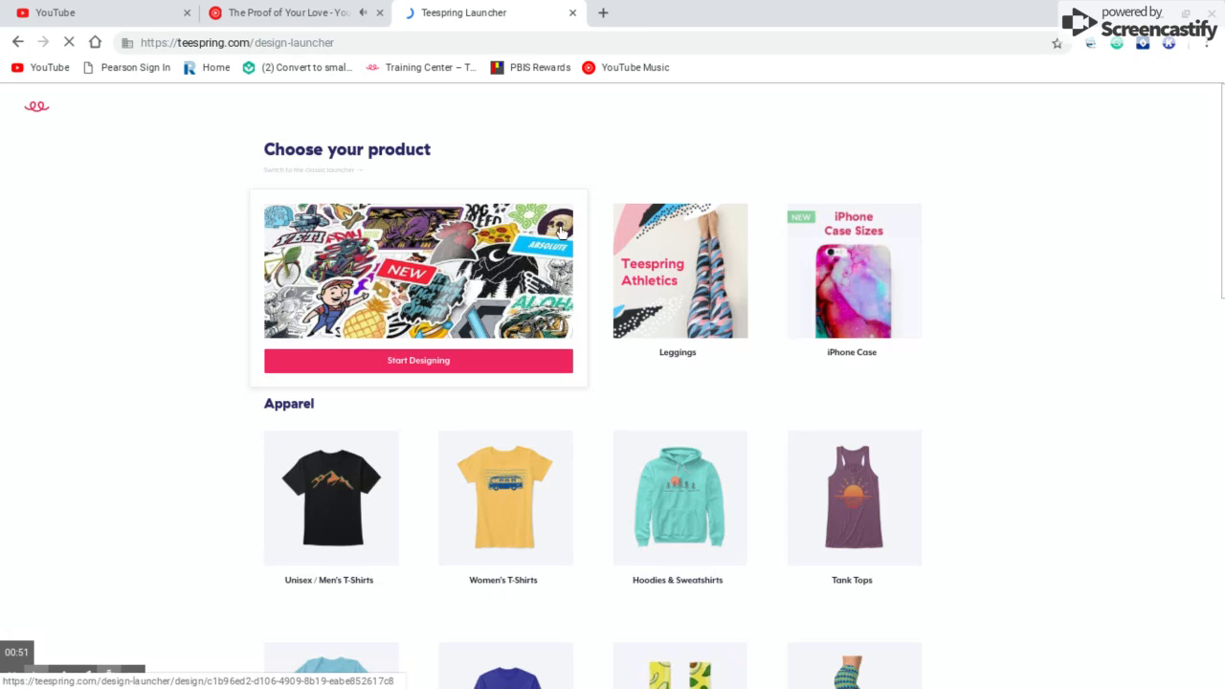
pyautogui.scroll(-3, 638, 482)
pyautogui.scroll(-3, 638, 481)
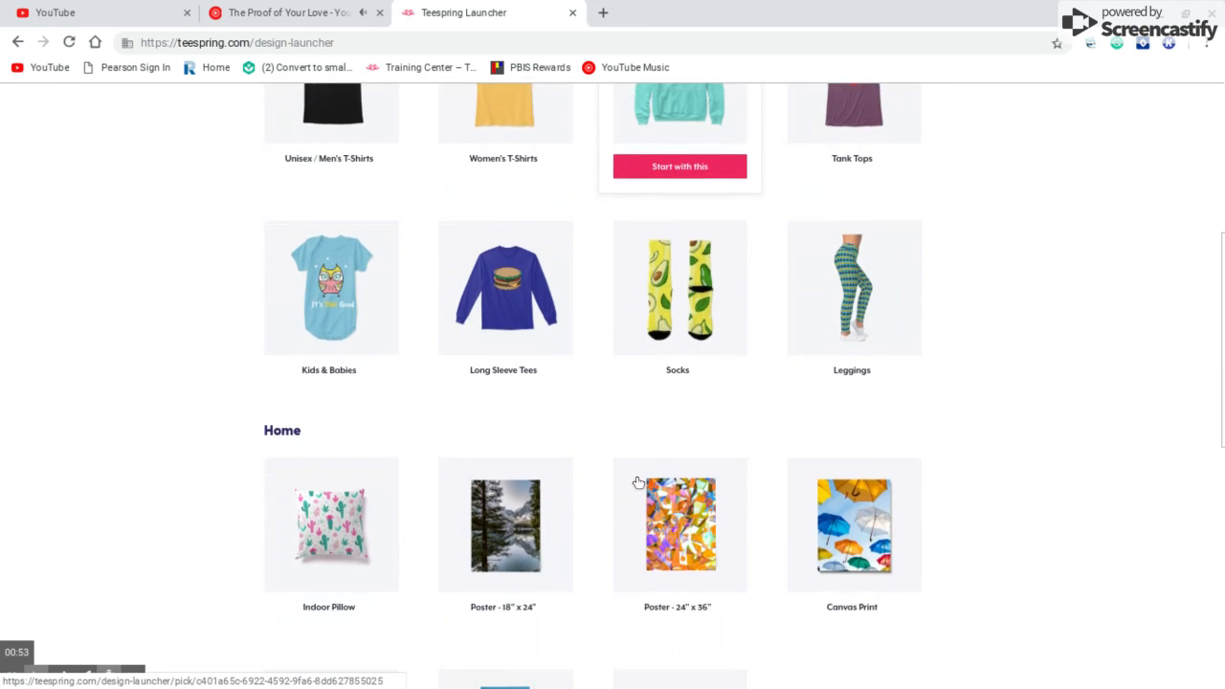
pyautogui.scroll(-1, 638, 481)
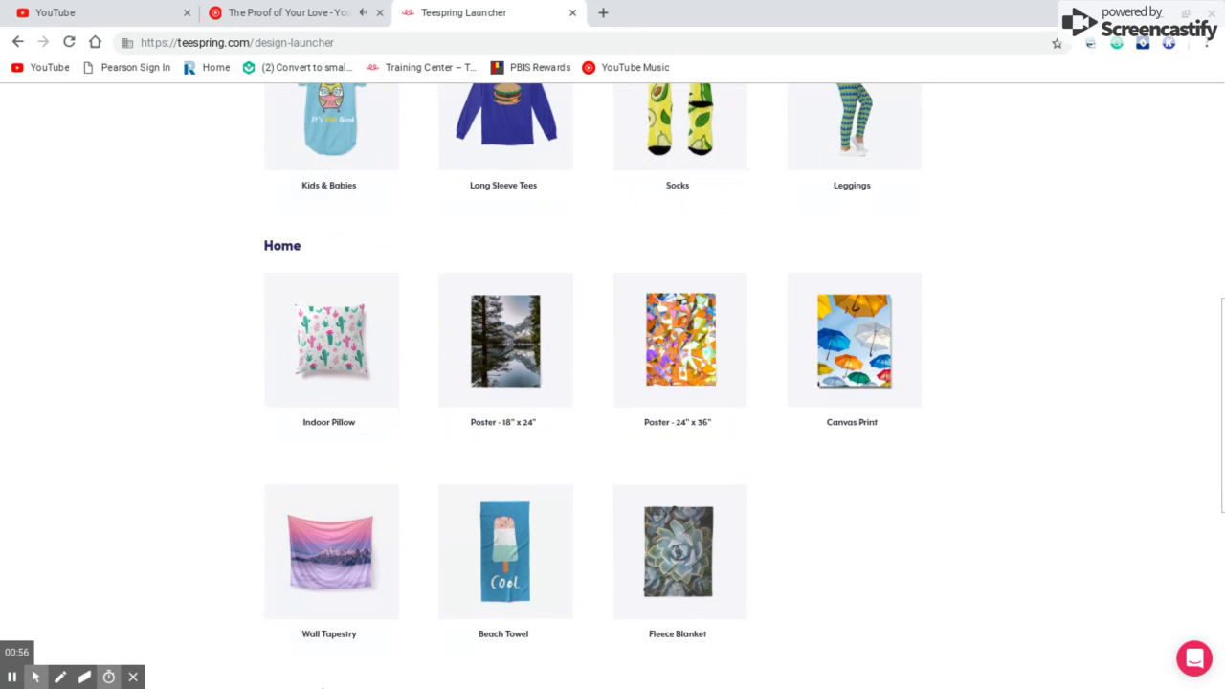
pyautogui.scroll(1, 639, 482)
pyautogui.scroll(1, 922, 524)
pyautogui.scroll(-2, 922, 525)
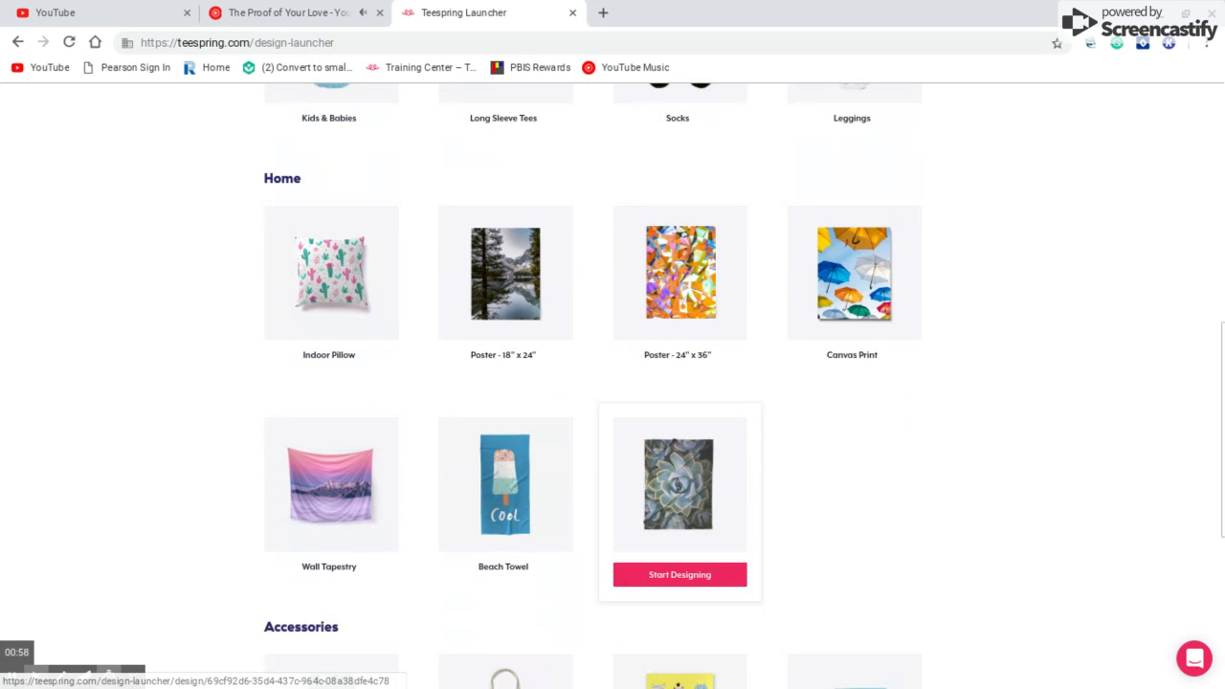
pyautogui.scroll(-2, 880, 481)
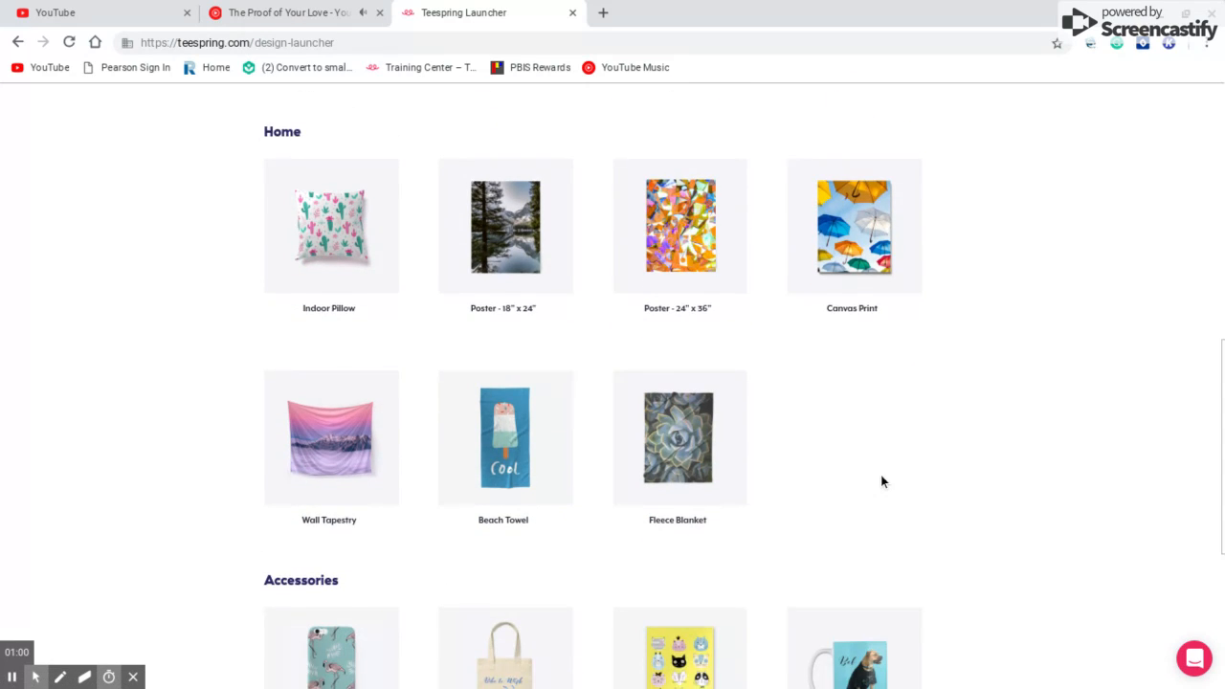
pyautogui.scroll(1, 881, 481)
pyautogui.scroll(-4, 880, 481)
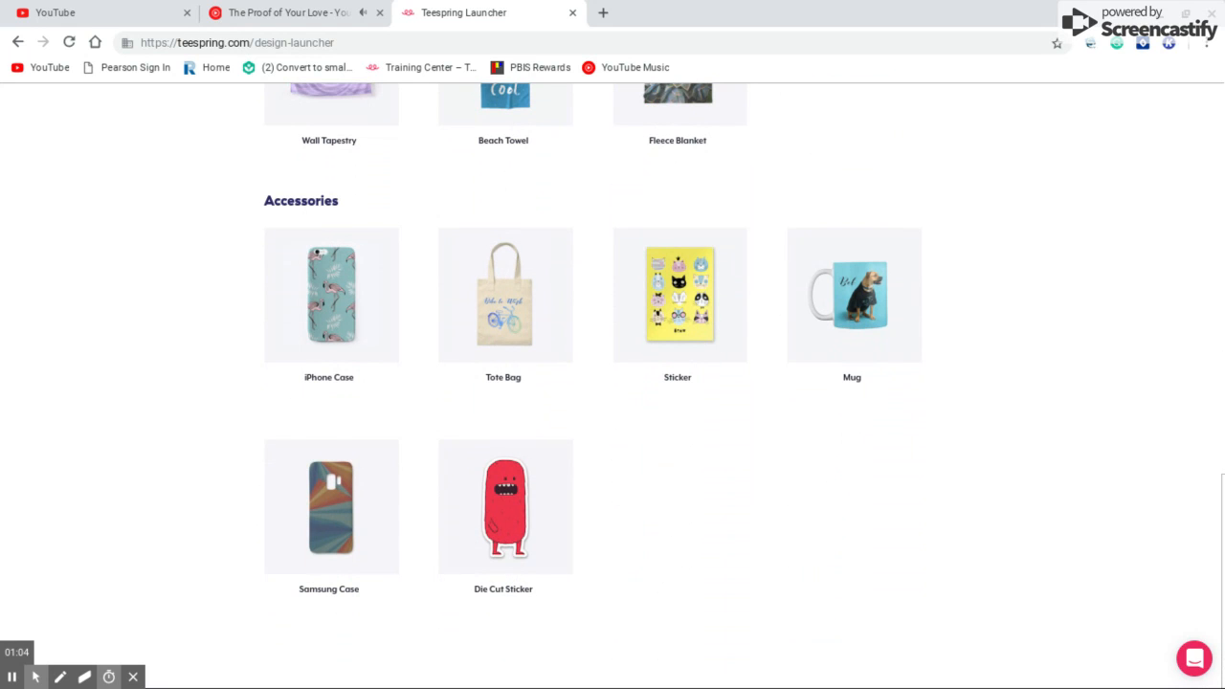
pyautogui.click(351, 494)
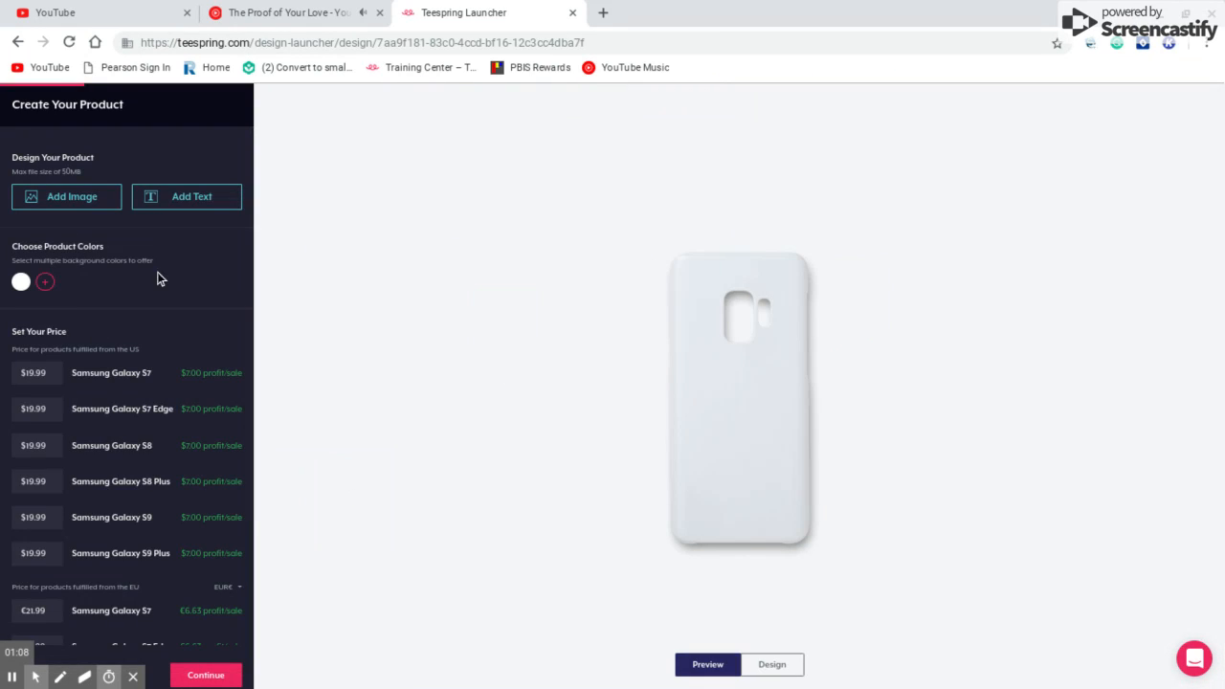
# - Add the 1.2 MB "red panda online tutorials-logo (1)" edited PNG from Downloads to the Samsung case and preview the design
pyautogui.scroll(-2, 193, 492)
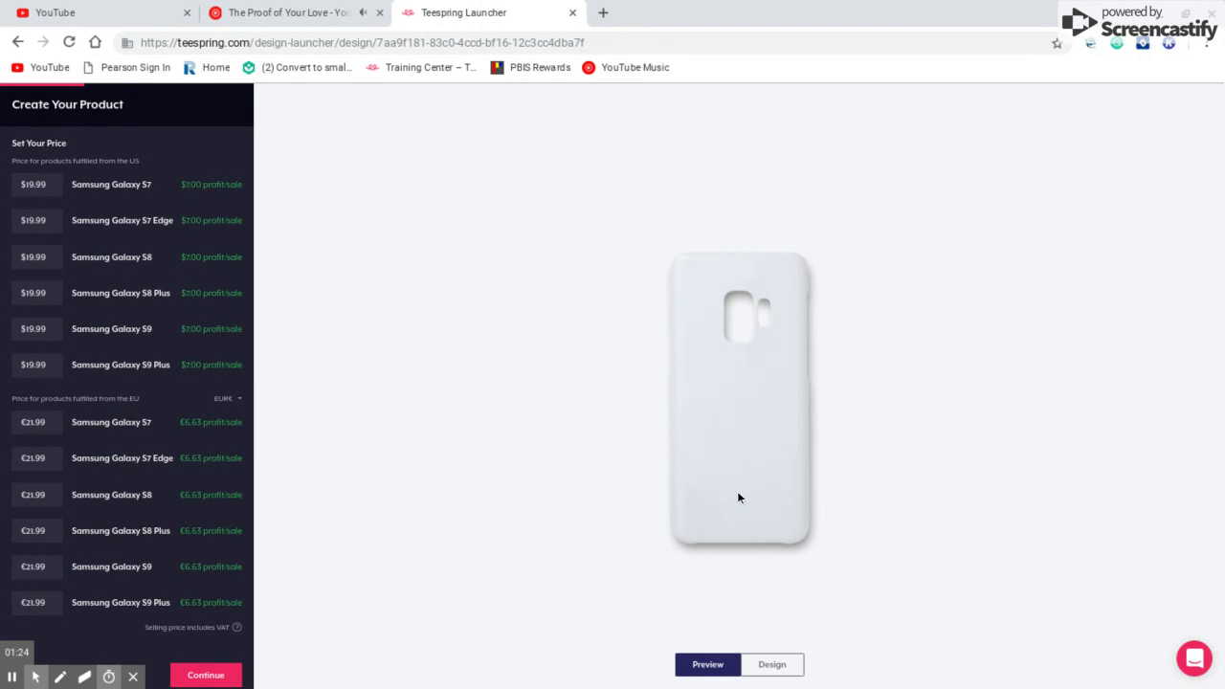
pyautogui.scroll(3, 88, 412)
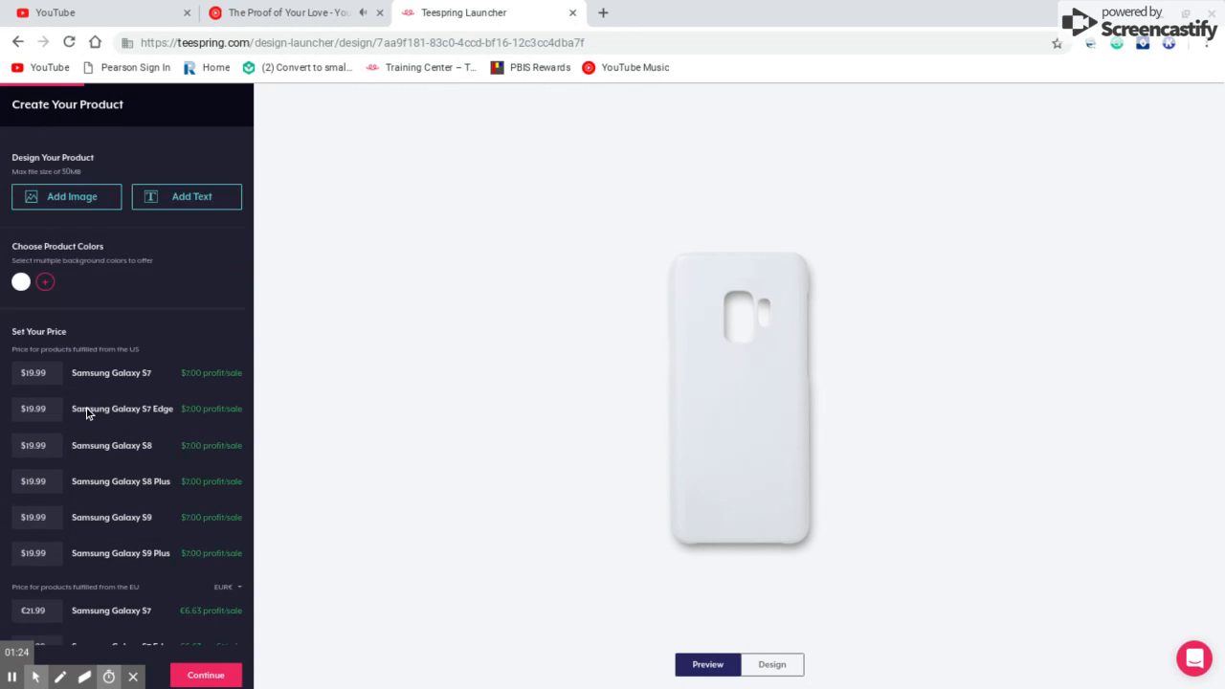
pyautogui.click(95, 201)
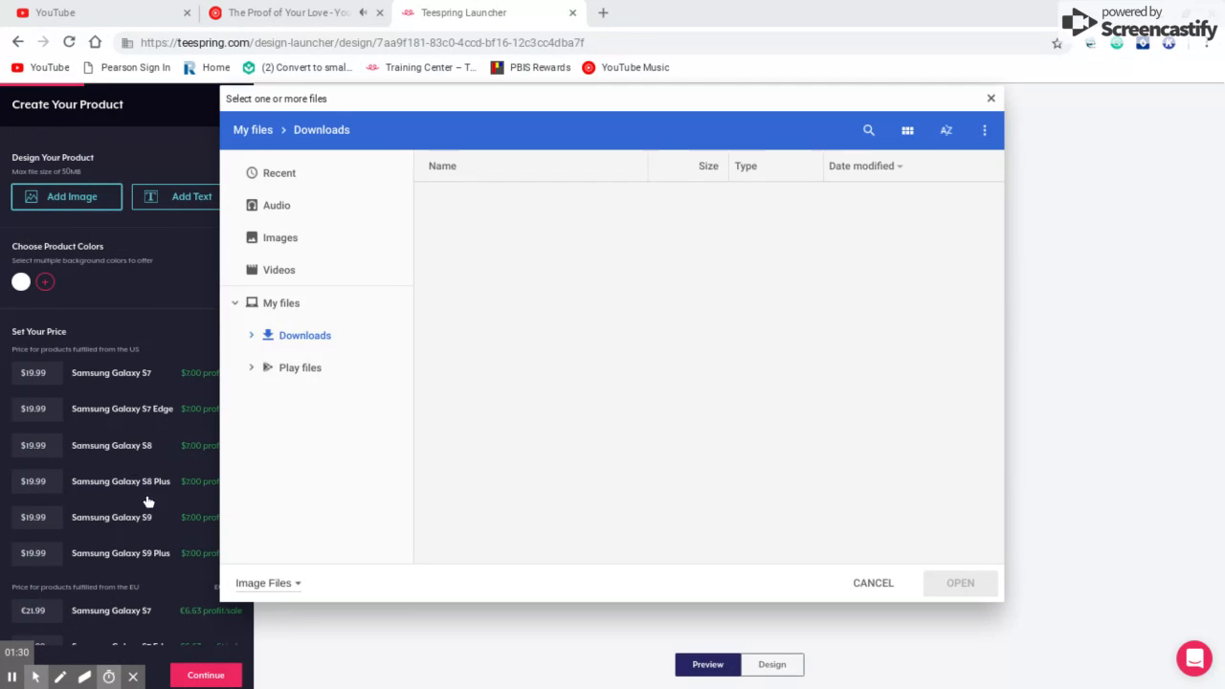
pyautogui.scroll(-1, 135, 489)
pyautogui.scroll(1, 135, 489)
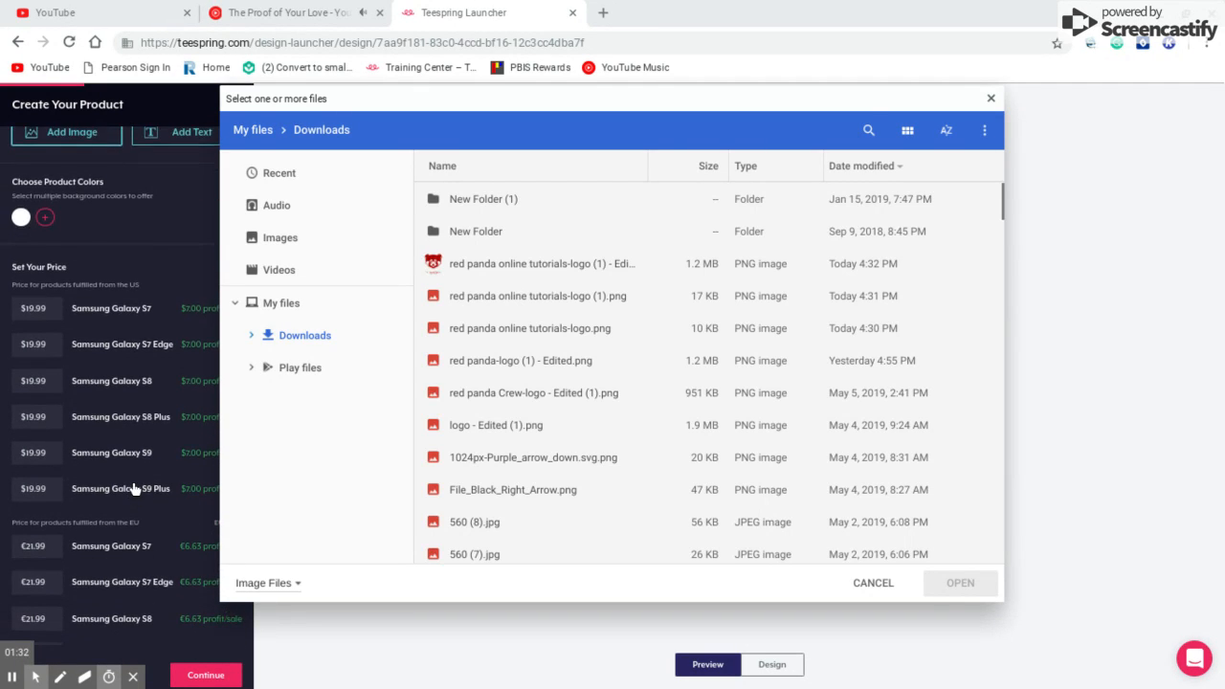
pyautogui.click(432, 270)
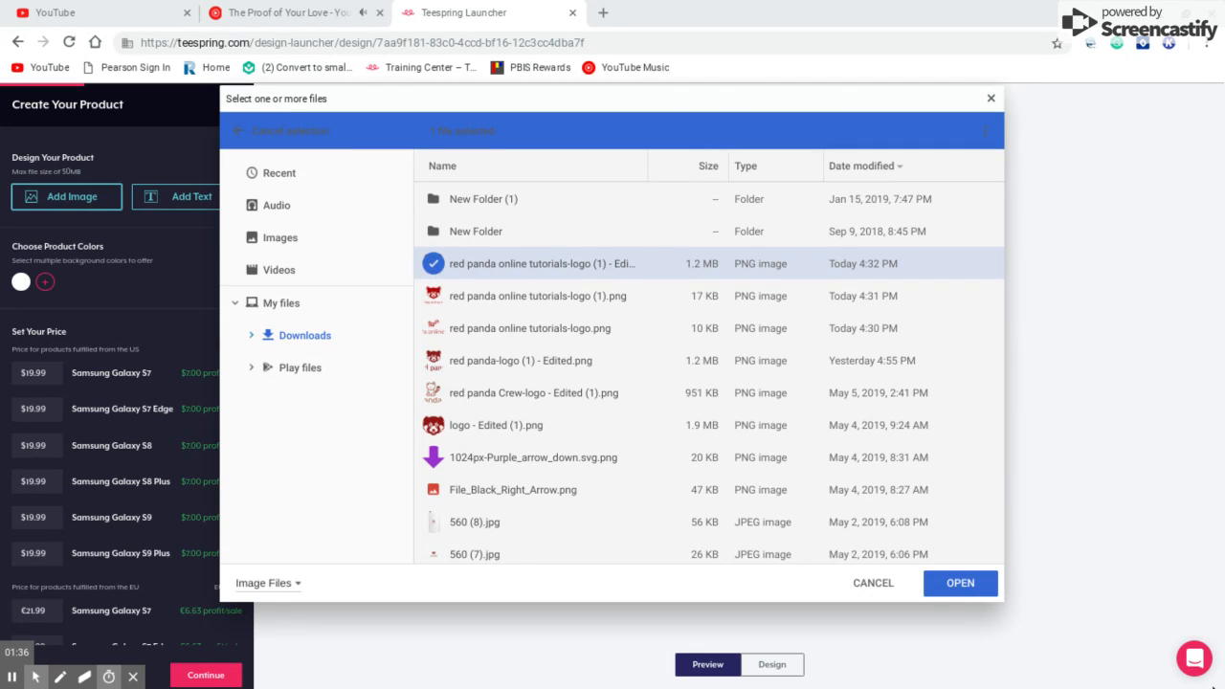
pyautogui.click(959, 587)
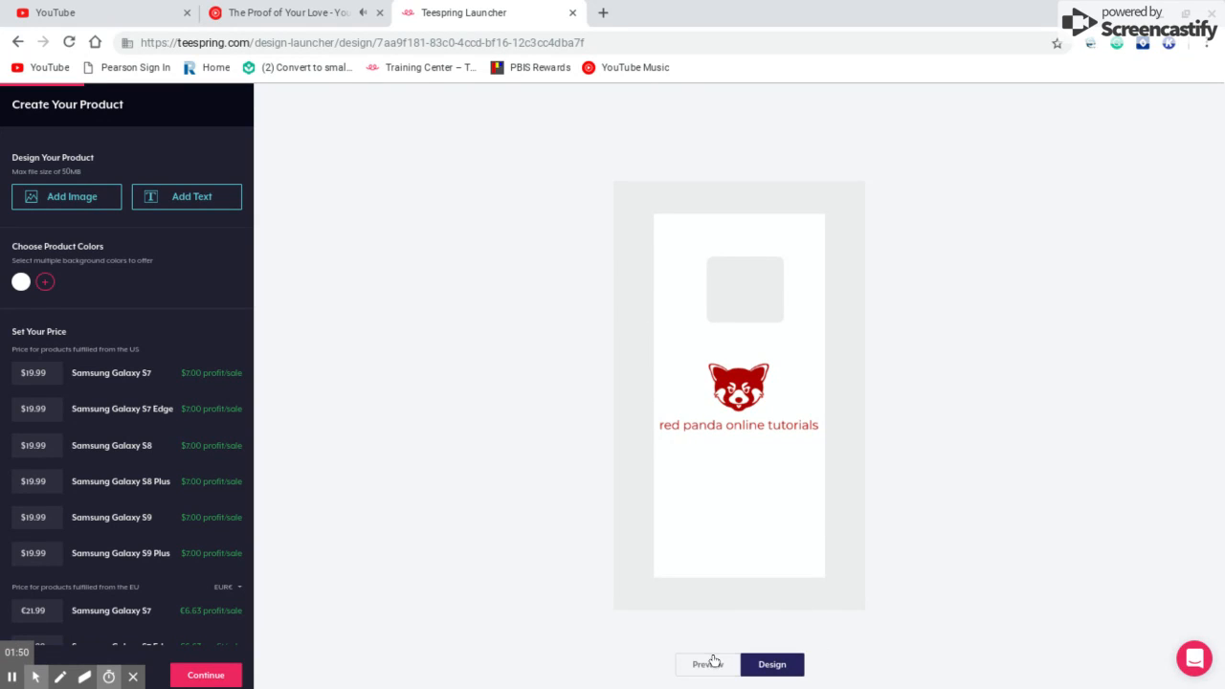
pyautogui.click(719, 667)
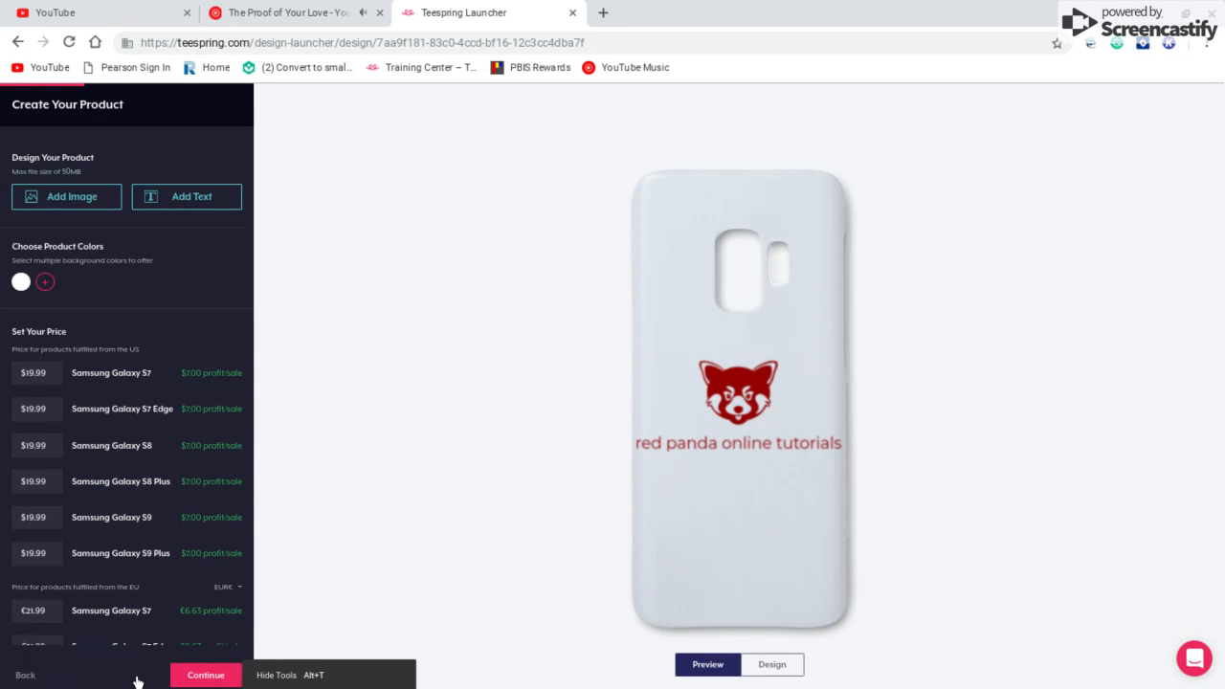
# - Continue to the additional products and add the iPhone Case, Tote Bag, Sticker, Mug and Die Cut Sticker
pyautogui.click(210, 676)
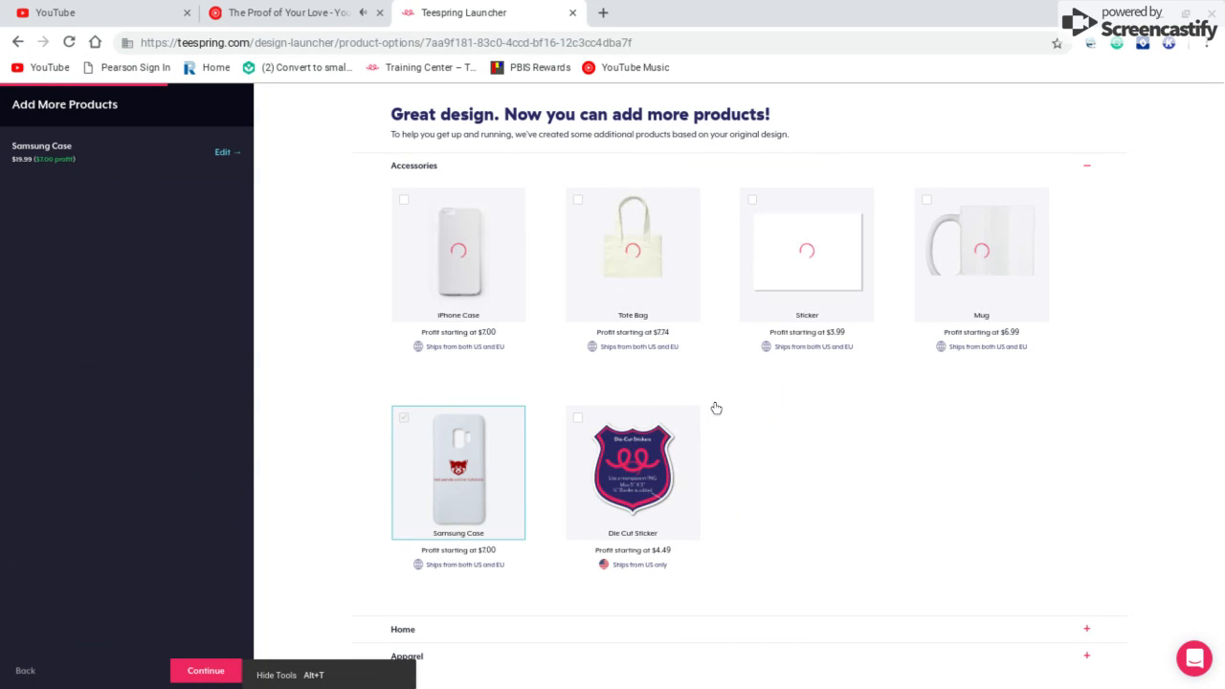
pyautogui.moveTo(297, 686)
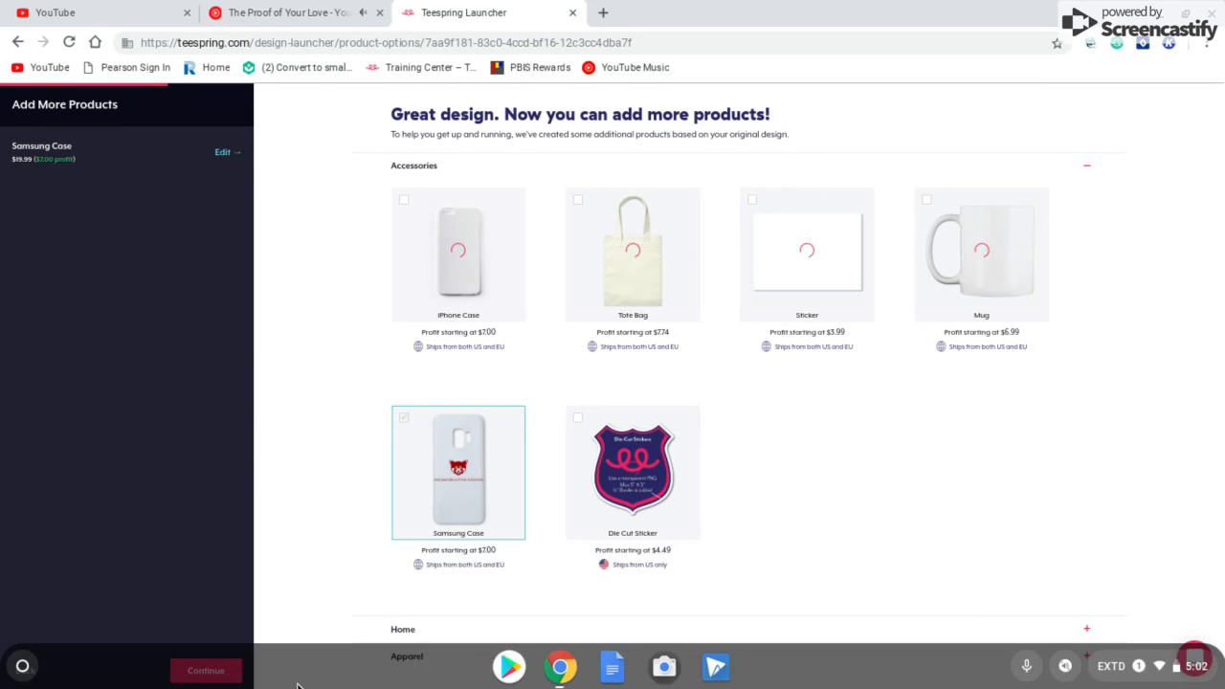
pyautogui.click(472, 246)
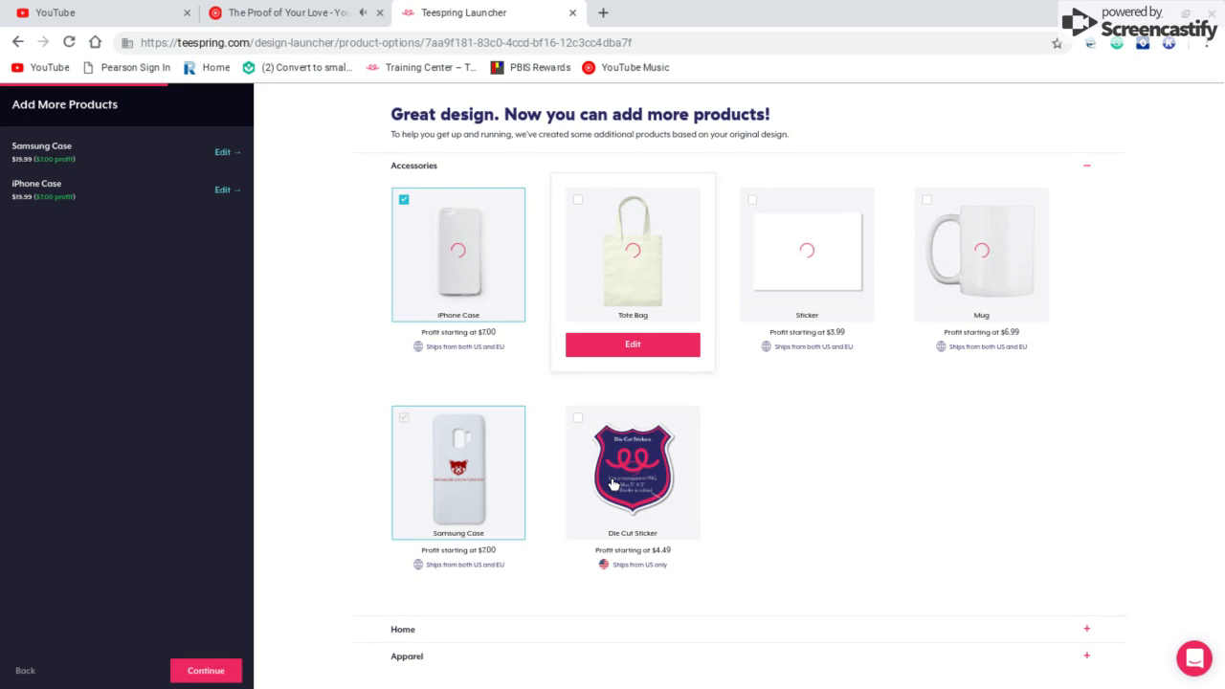
pyautogui.click(613, 484)
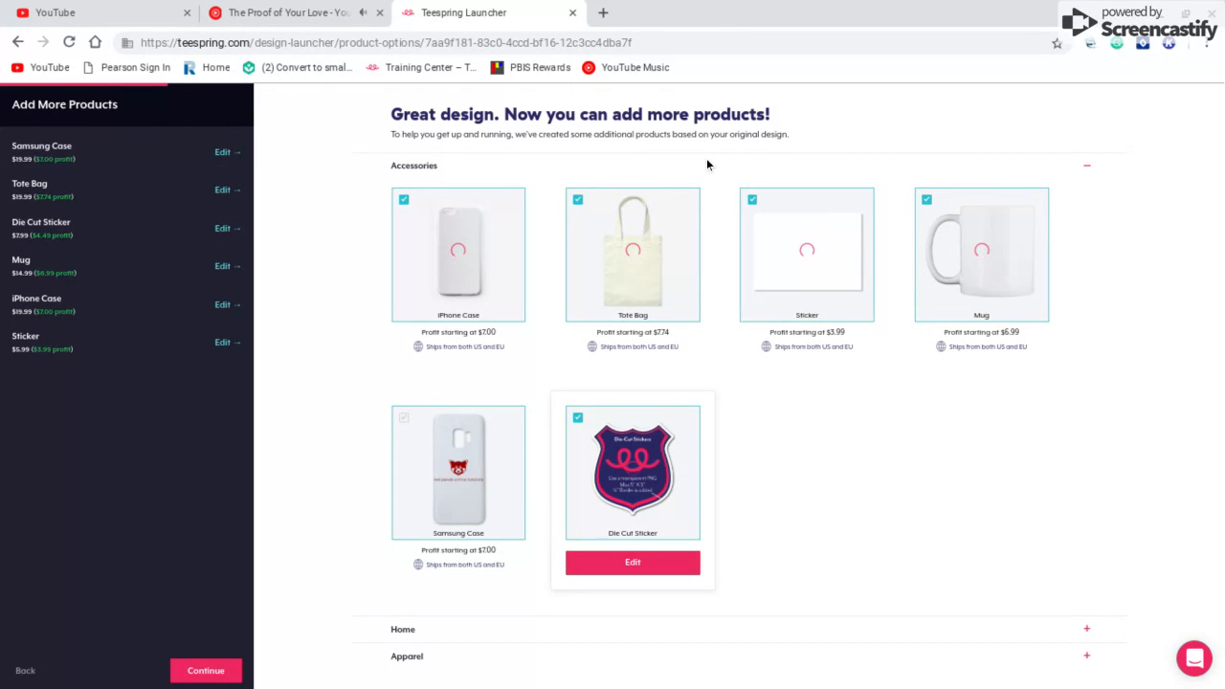
# - Expand the Home category and add all its products: Indoor Pillow, both Posters, Canvas Print, Wall Tapestry, Beach Towel and Fleece Blanket
pyautogui.scroll(-1, 838, 412)
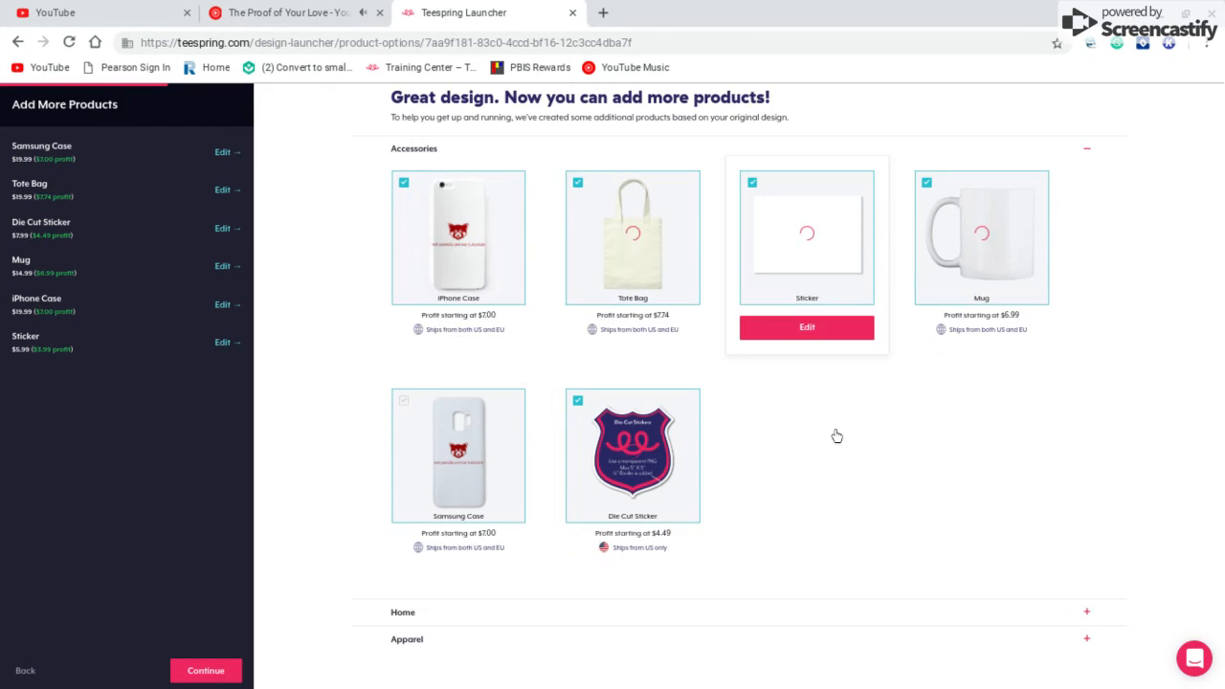
pyautogui.scroll(-1, 837, 436)
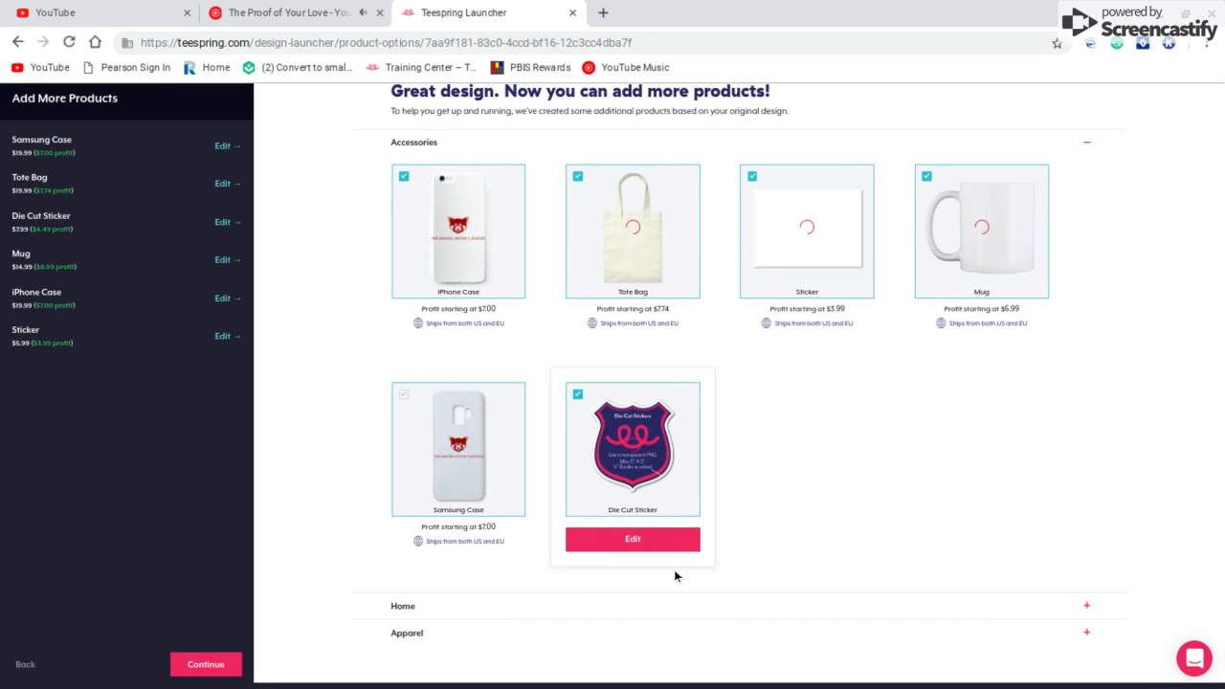
pyautogui.moveTo(928, 687)
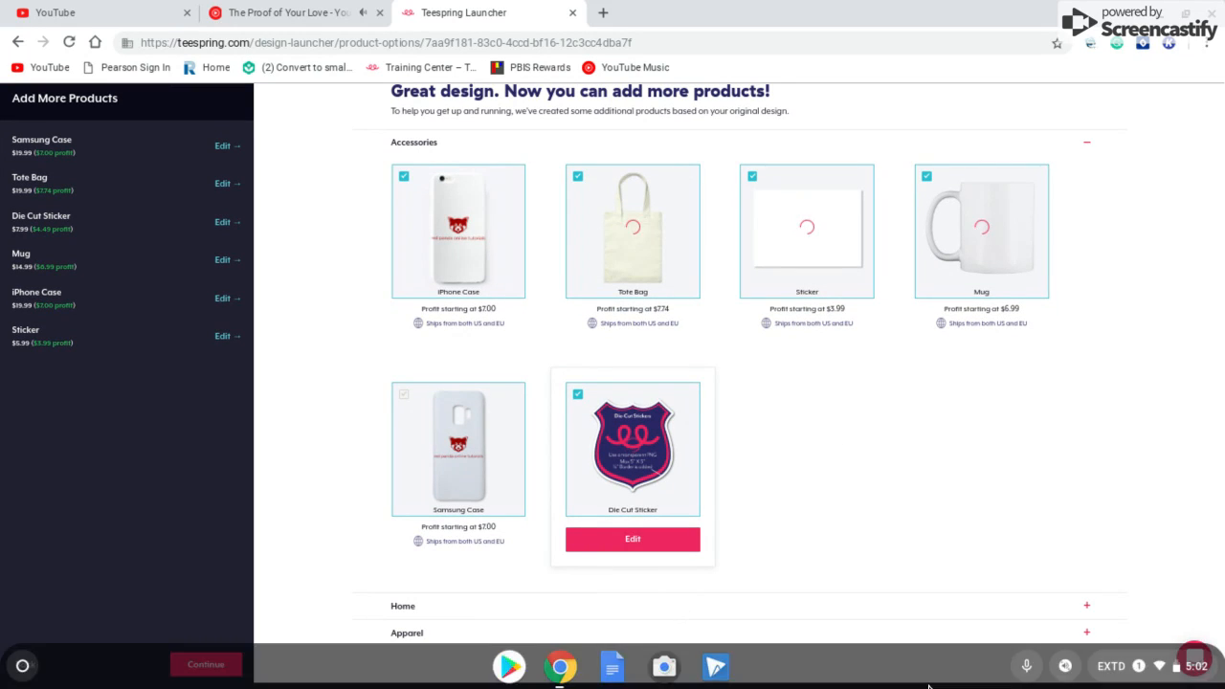
pyautogui.click(1087, 607)
pyautogui.scroll(-4, 1090, 609)
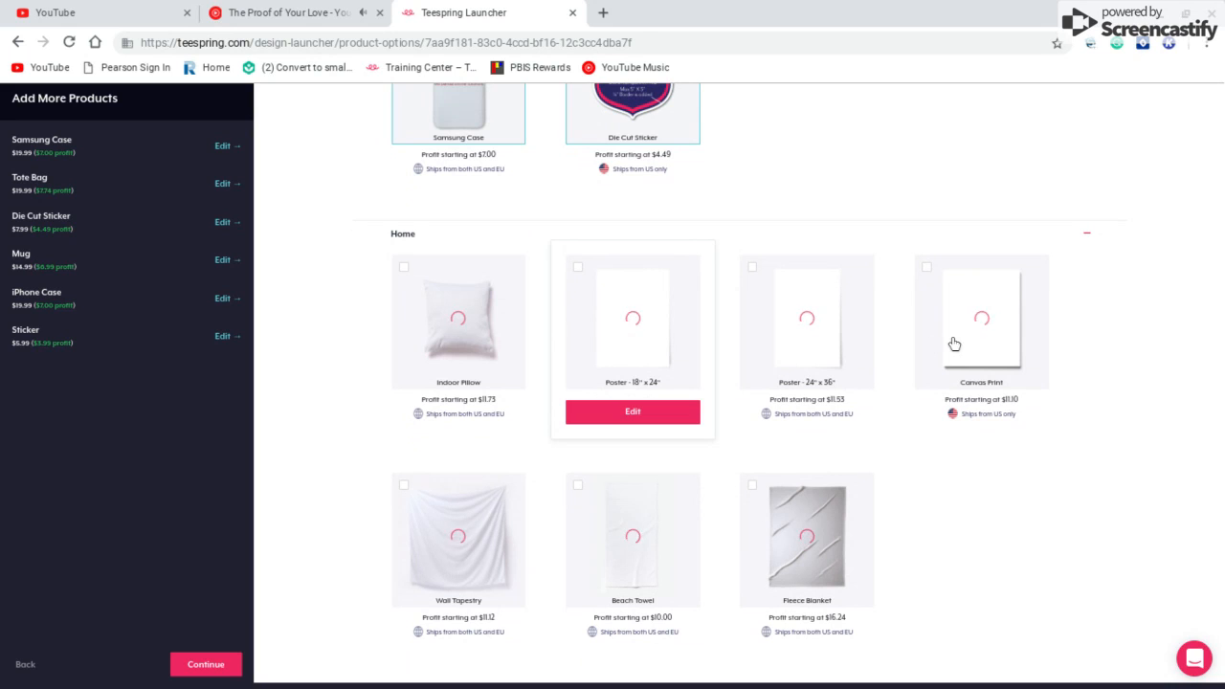
pyautogui.click(777, 533)
# - Expand the Apparel category and add the Leggings to the product selection
pyautogui.scroll(-1, 777, 534)
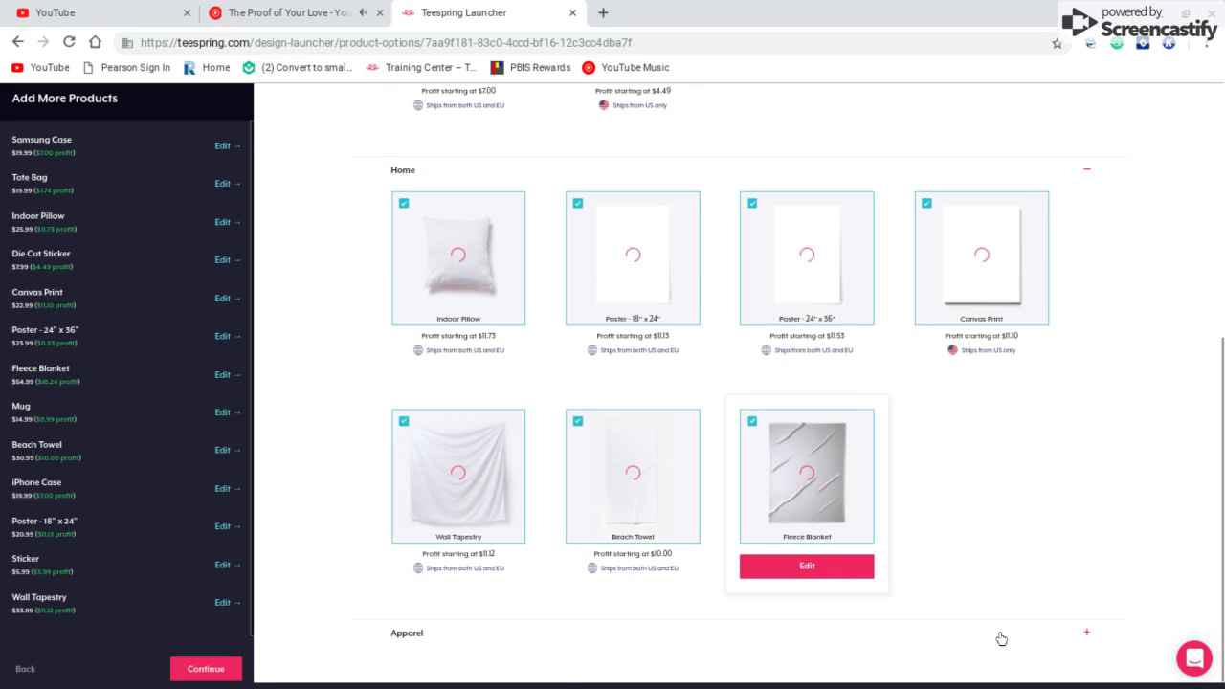
pyautogui.click(1088, 634)
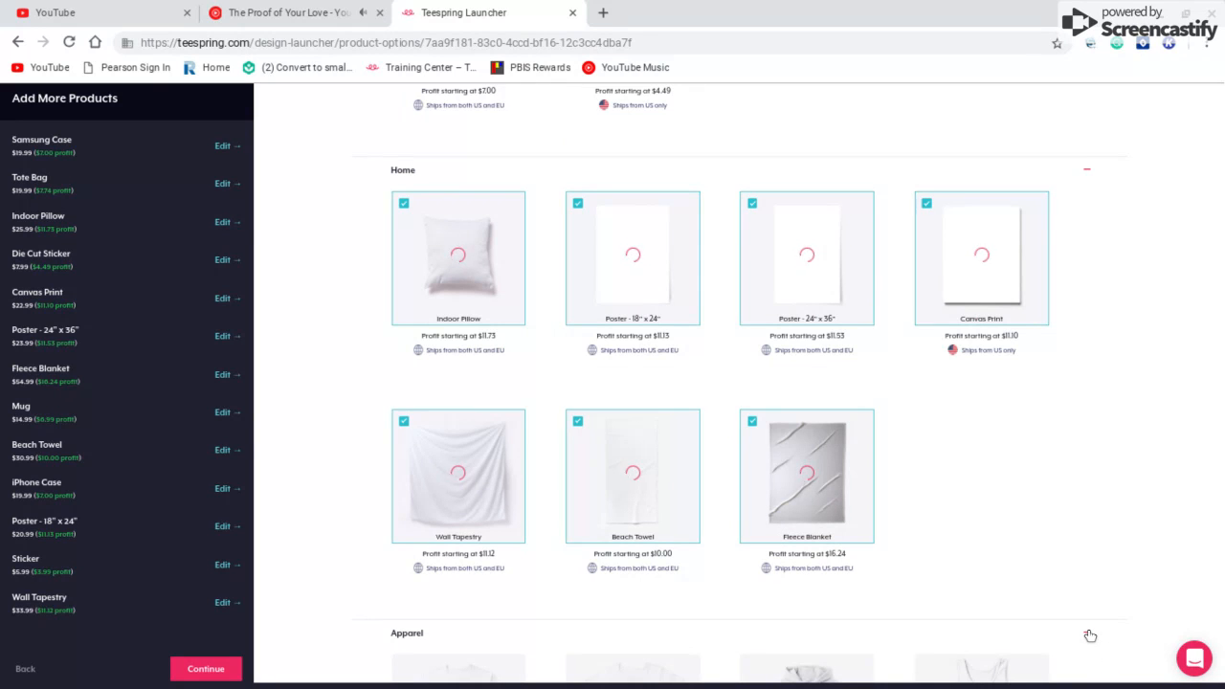
pyautogui.scroll(-5, 1090, 636)
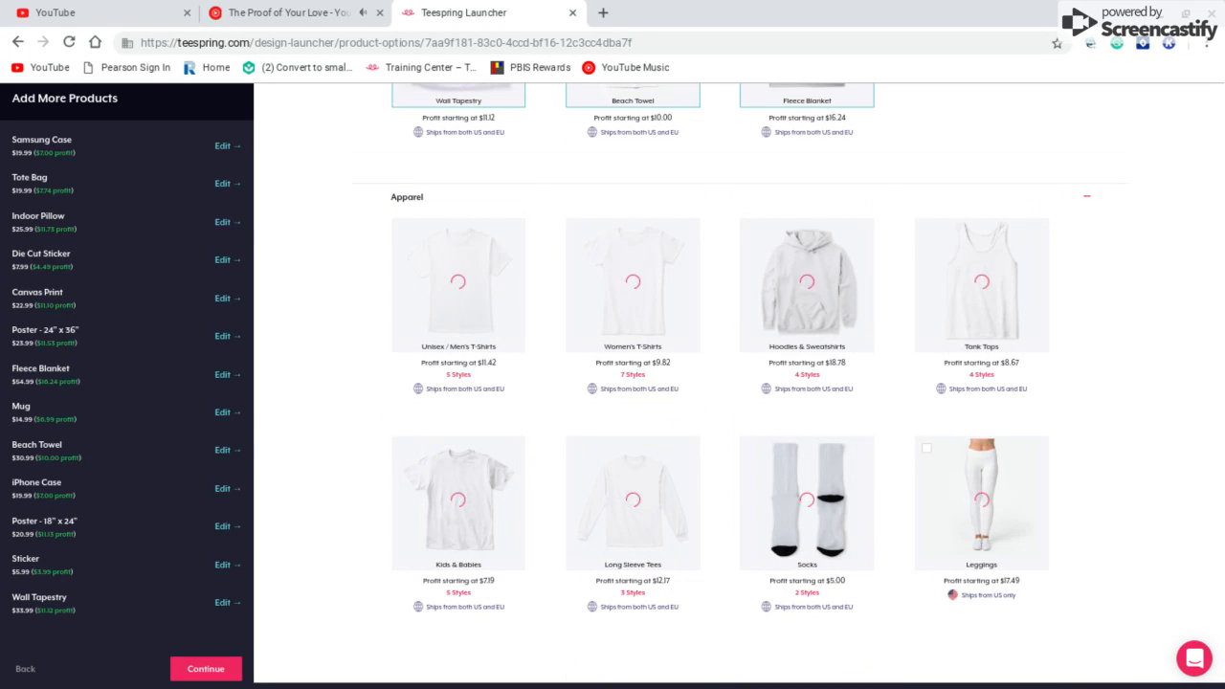
pyautogui.click(933, 466)
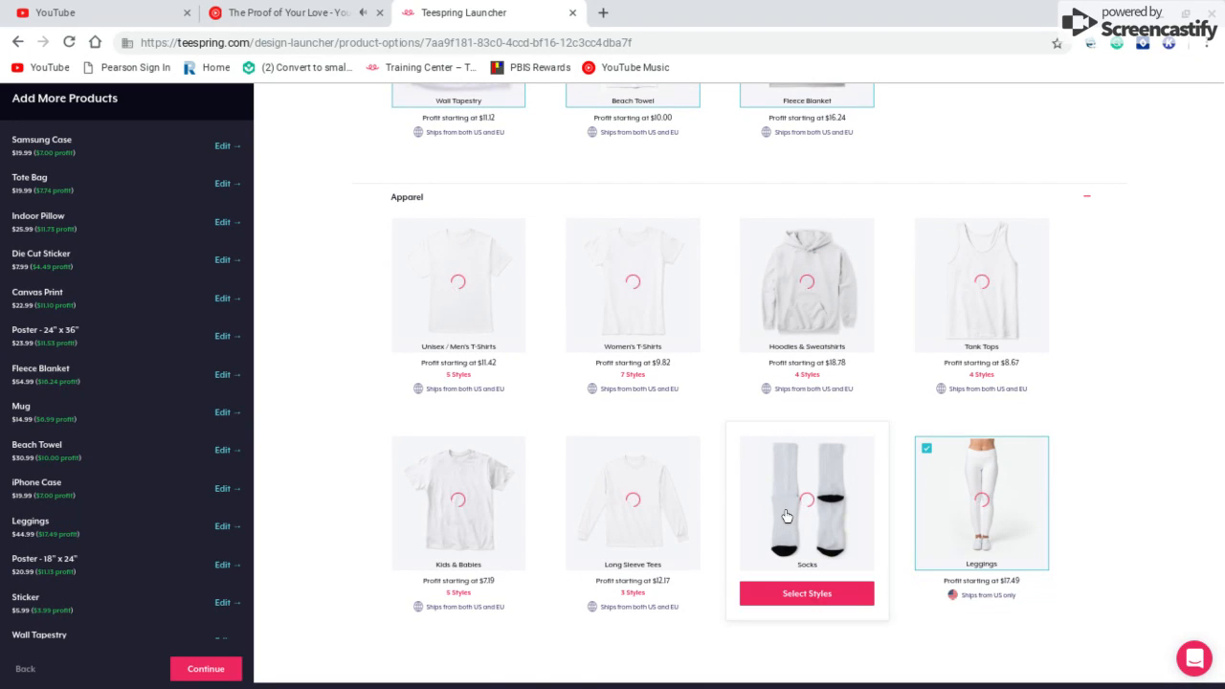
# - Review the selected accessories and home products, waiting for the unresponsive page to recover
pyautogui.scroll(9, 787, 516)
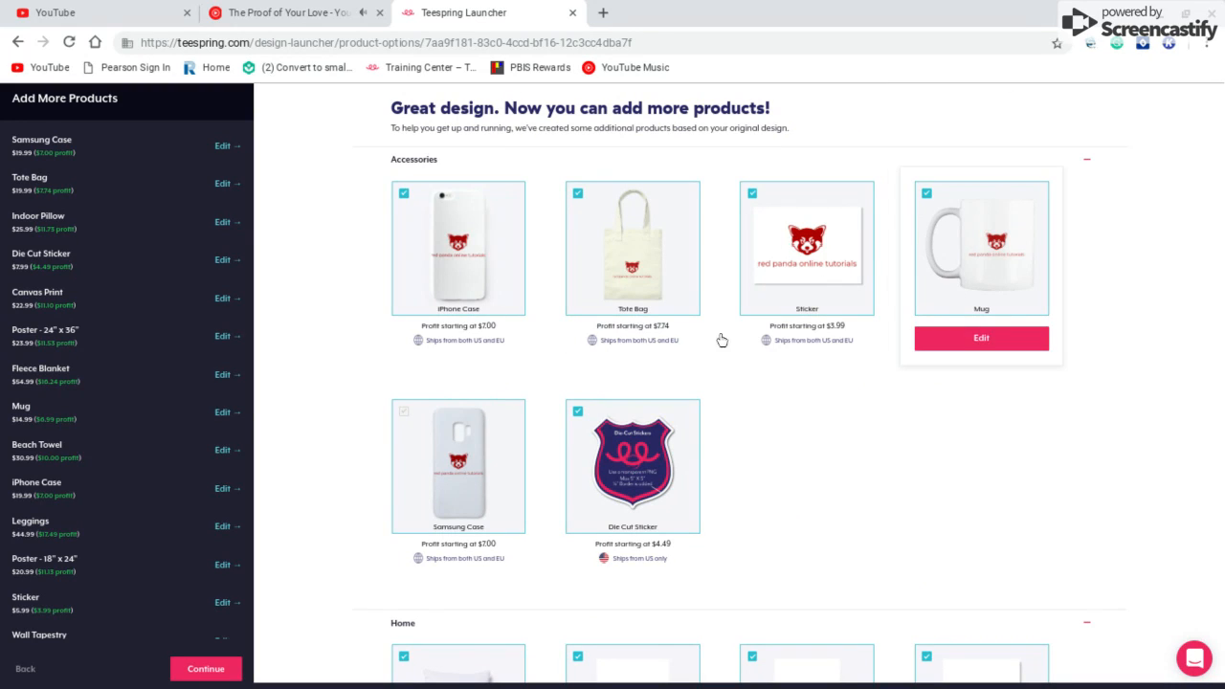
pyautogui.scroll(-2, 585, 502)
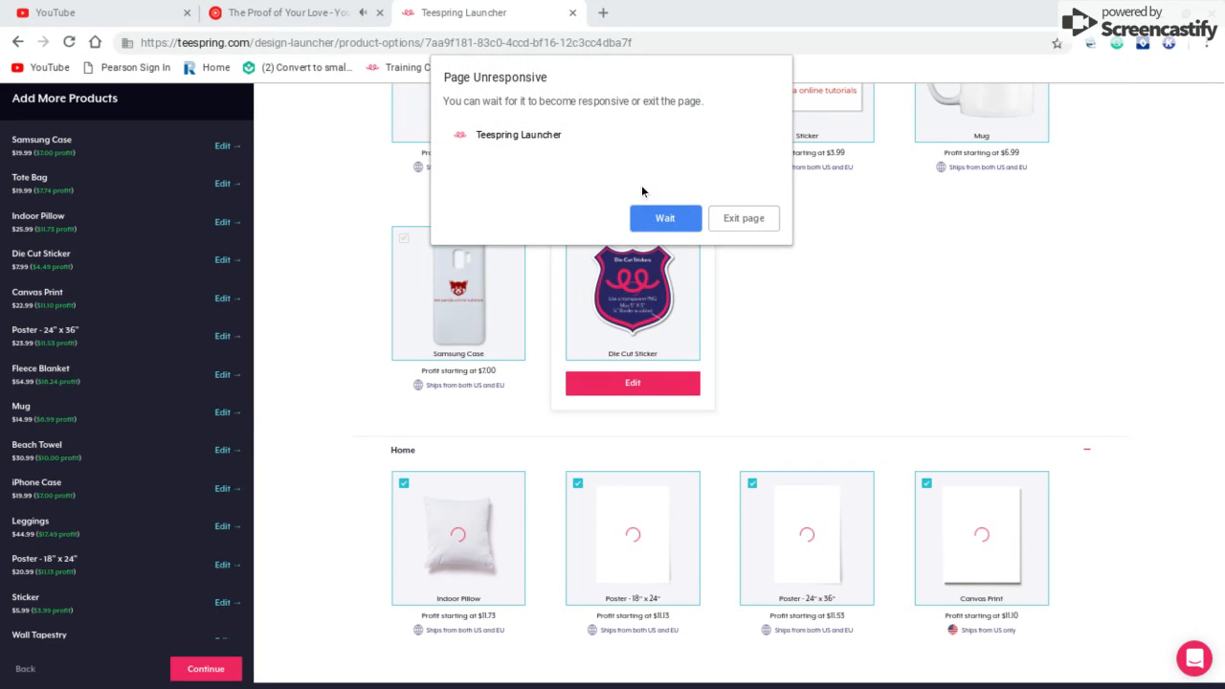
pyautogui.click(691, 224)
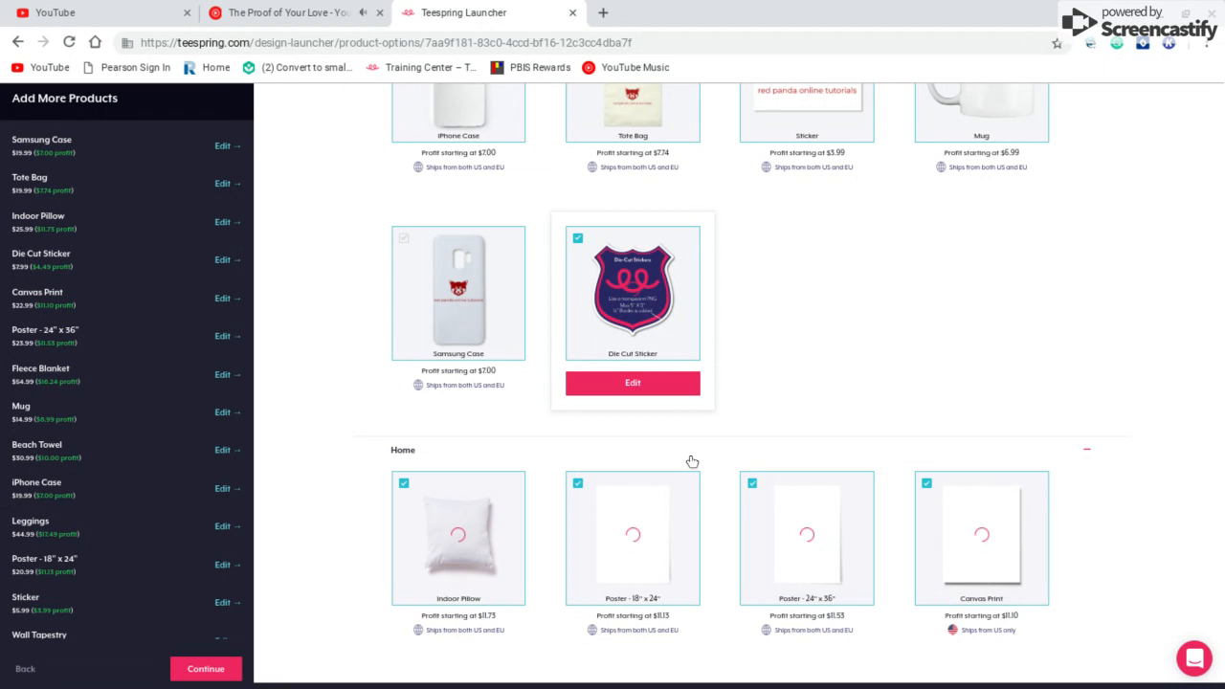
pyautogui.click(1210, 48)
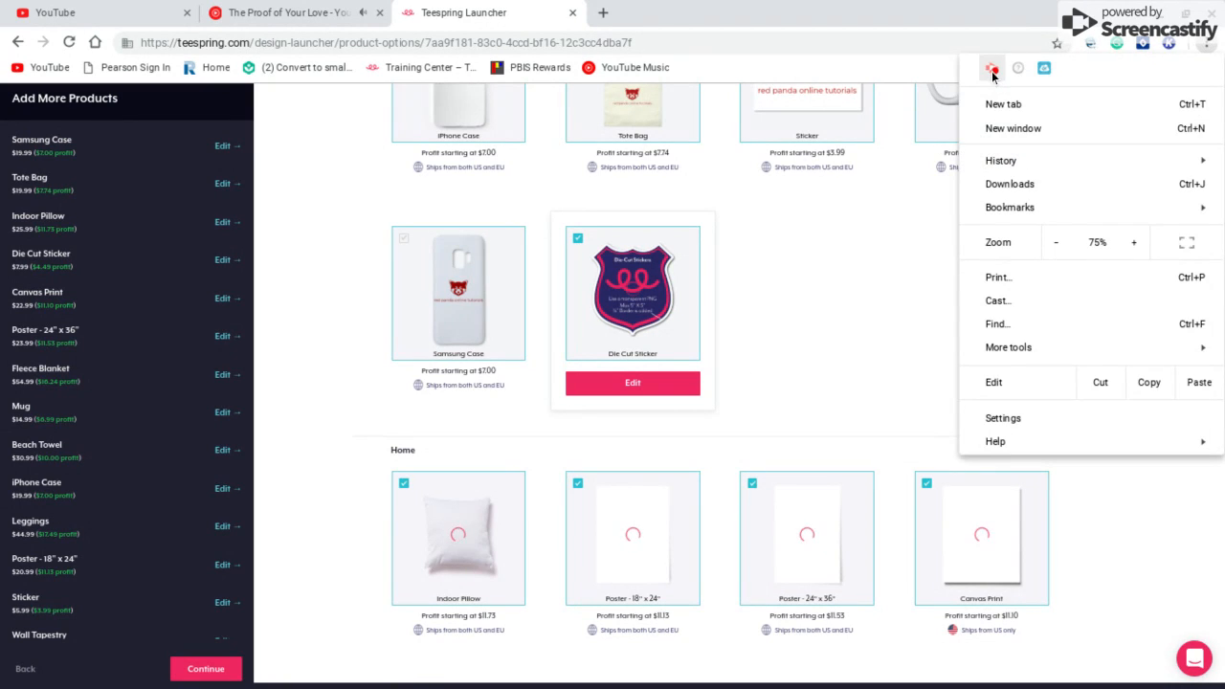
pyautogui.click(991, 72)
pyautogui.click(1171, 45)
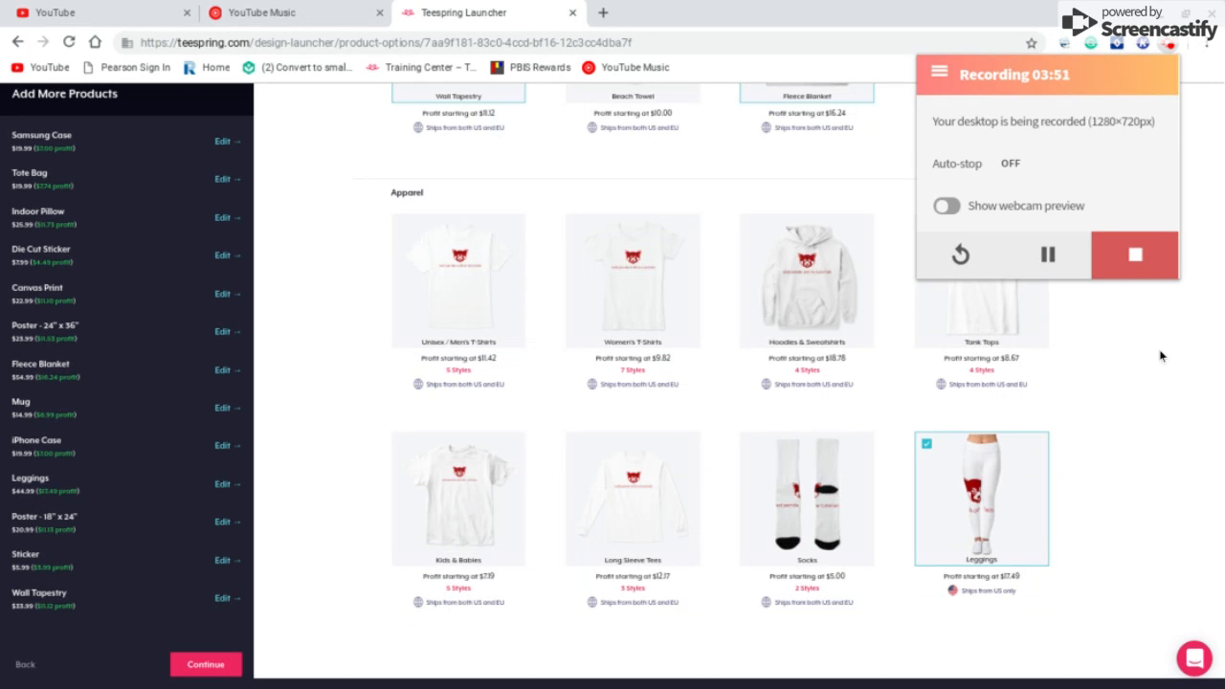
pyautogui.click(1166, 358)
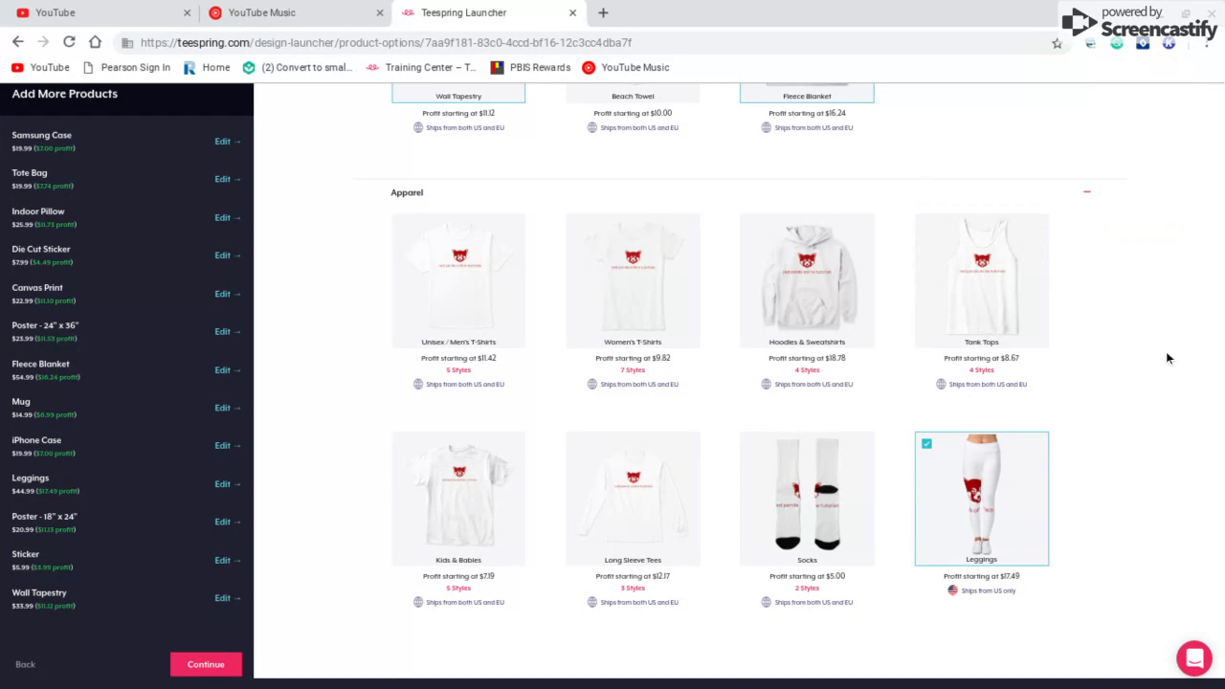
pyautogui.click(1206, 45)
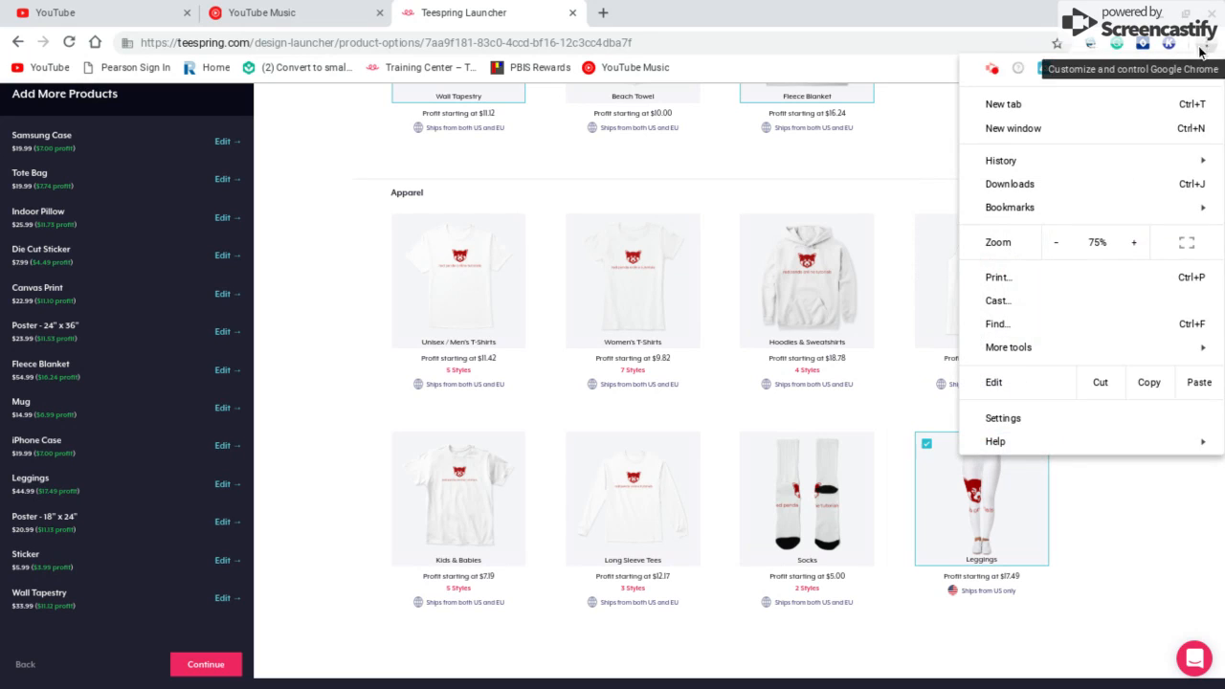
pyautogui.click(1213, 489)
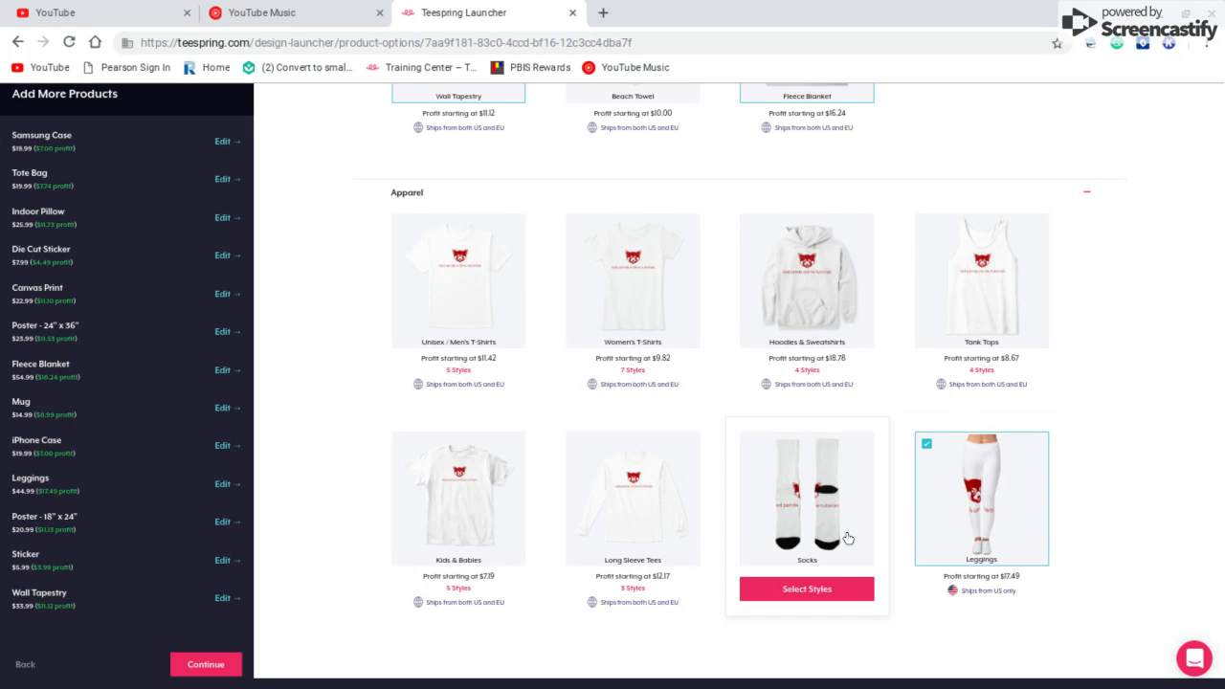
# - Open the Socks style from the Apparel socks for editing and switch to its design layout
pyautogui.click(830, 595)
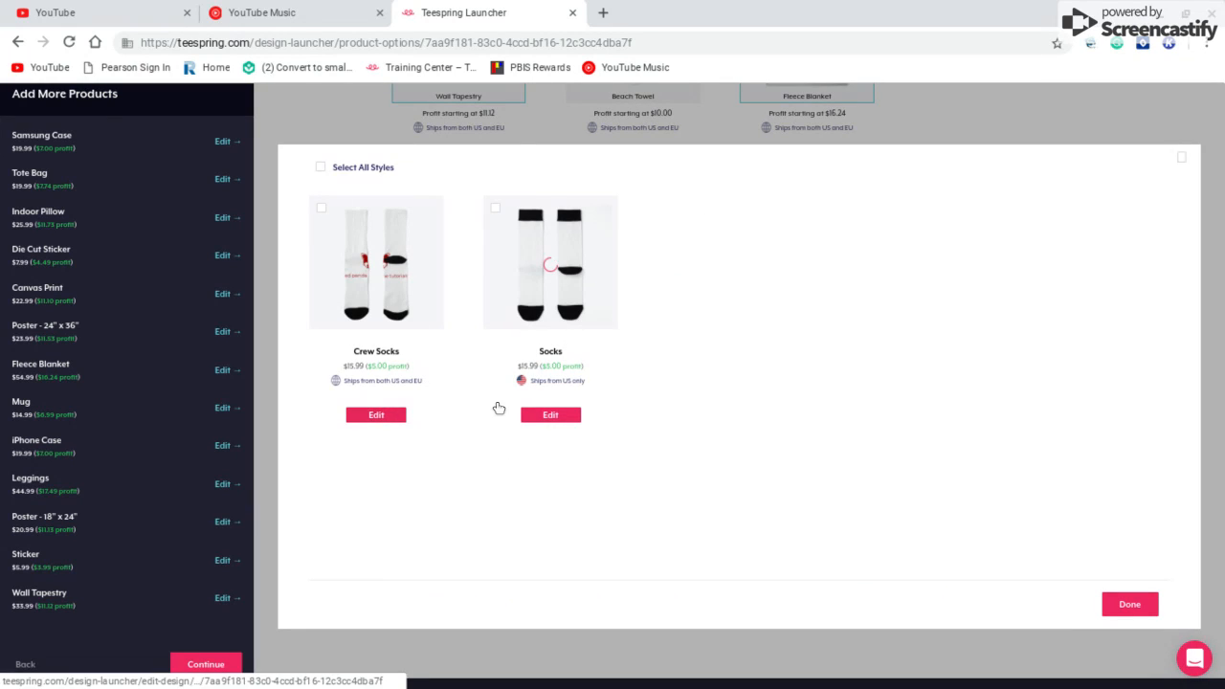
pyautogui.click(548, 419)
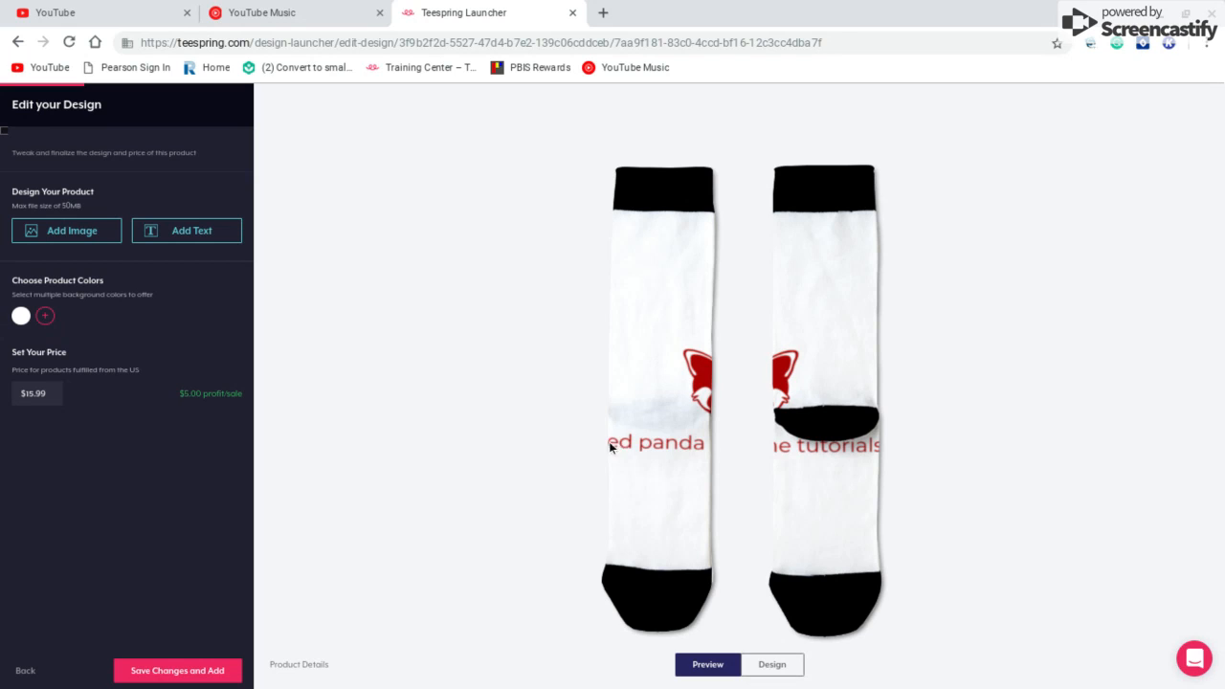
pyautogui.click(777, 668)
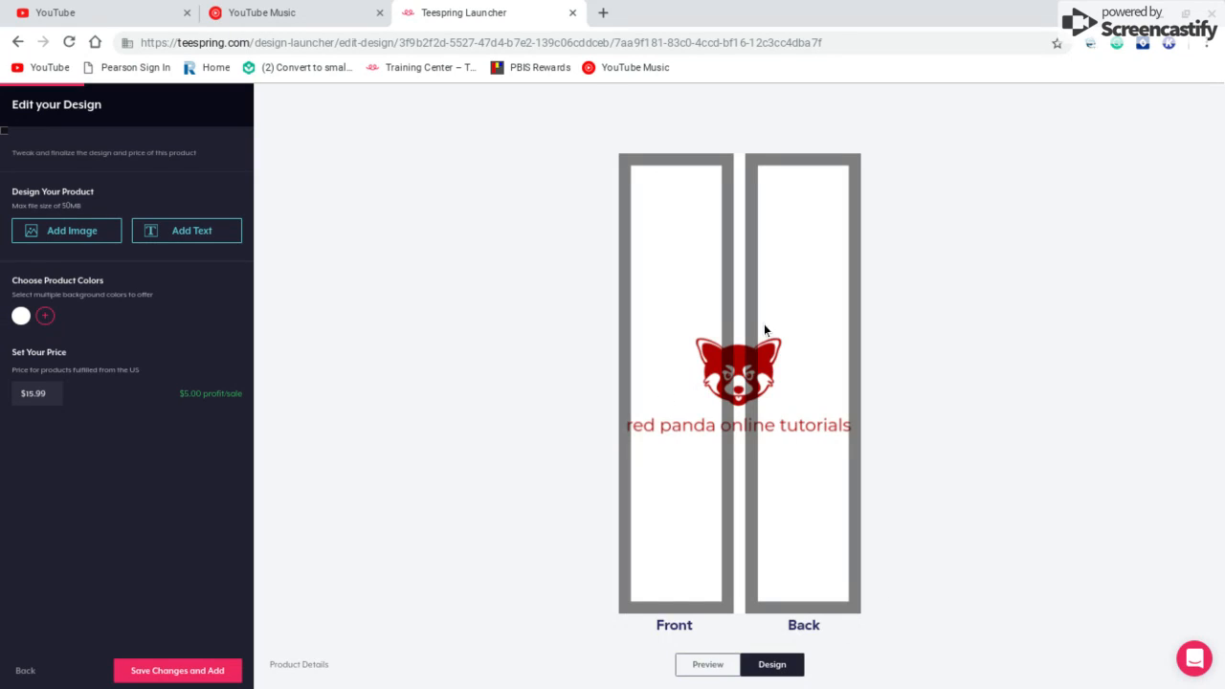
# - Try to resize the logo to about 10.5 × 4.33 in with the panda head centred on the sock's front, and preview it
pyautogui.click(774, 392)
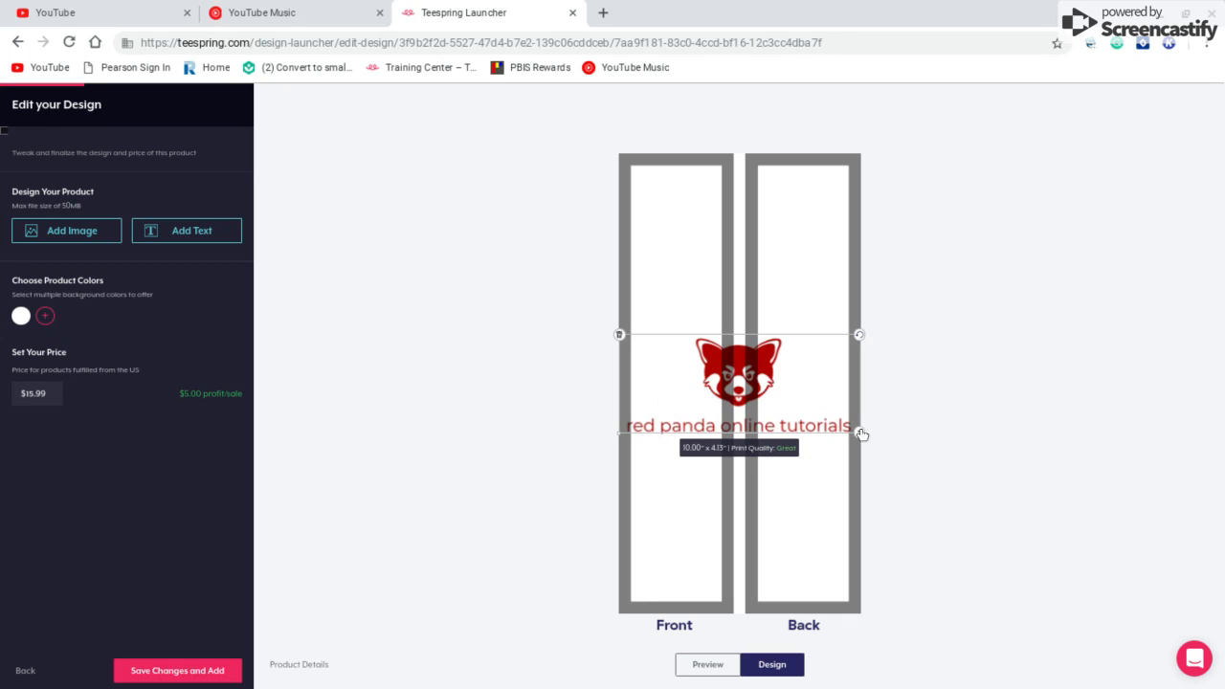
pyautogui.moveTo(862, 434); pyautogui.dragTo(725, 406)
pyautogui.moveTo(701, 366); pyautogui.dragTo(766, 348)
pyautogui.moveTo(709, 308); pyautogui.dragTo(666, 300)
pyautogui.moveTo(779, 346); pyautogui.dragTo(847, 371)
pyautogui.moveTo(722, 321); pyautogui.dragTo(688, 325)
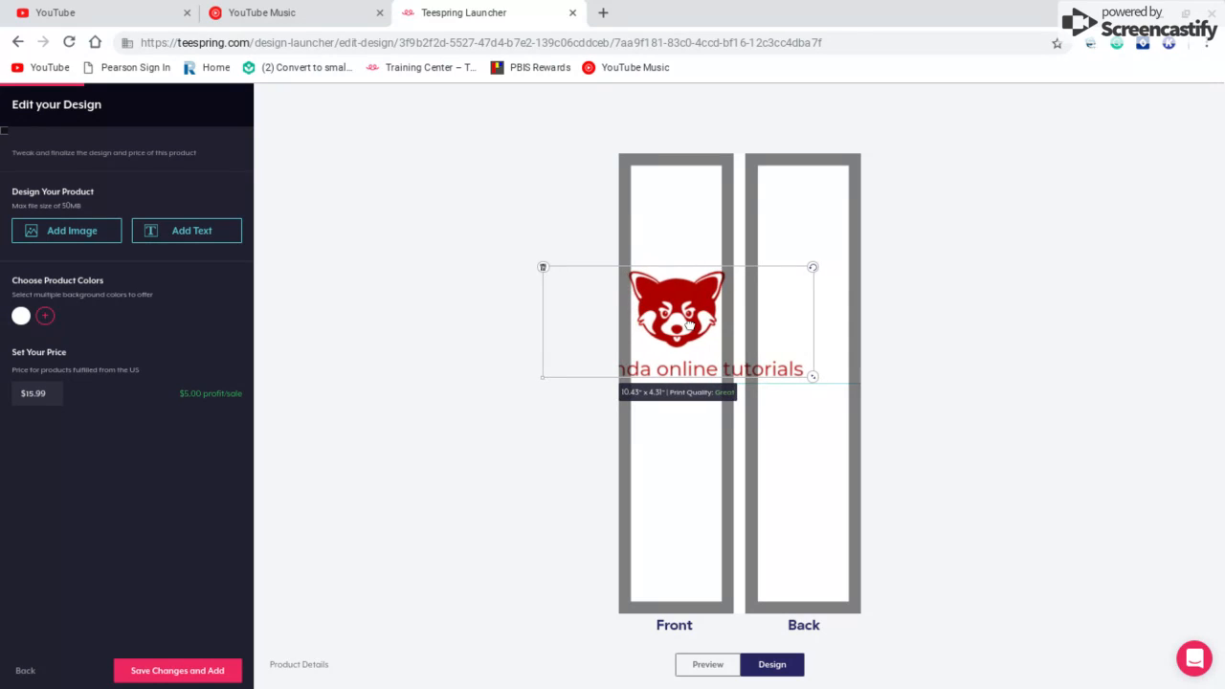
pyautogui.moveTo(813, 379); pyautogui.dragTo(801, 370)
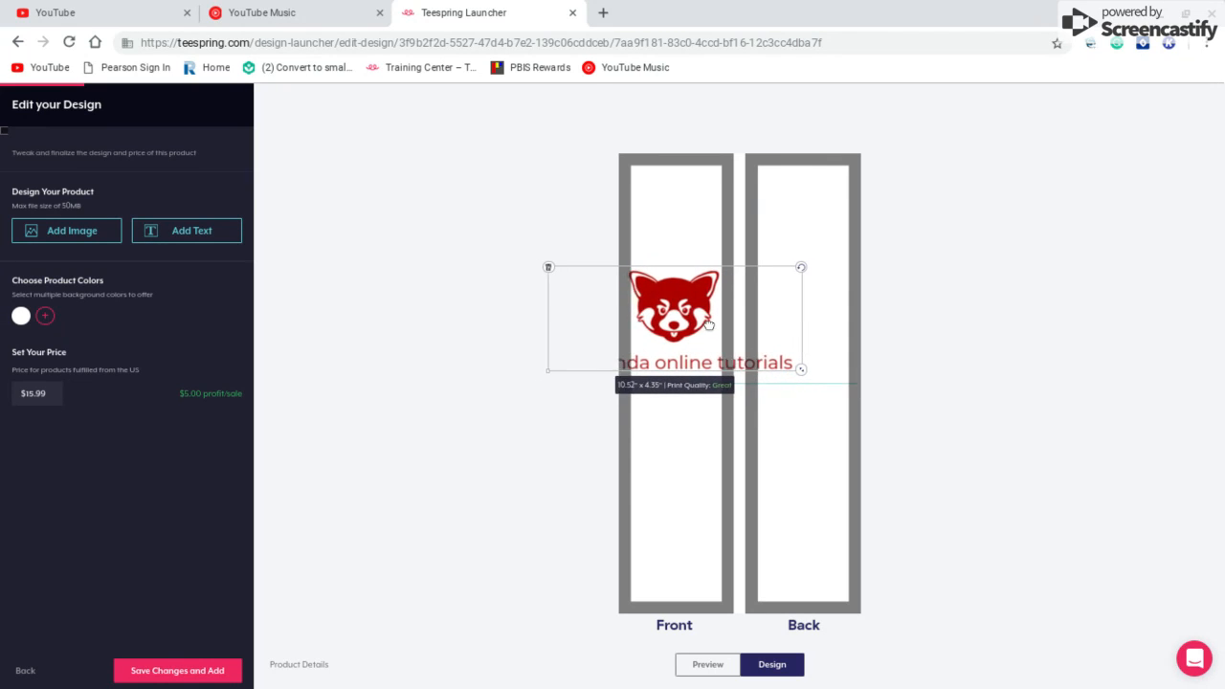
pyautogui.moveTo(708, 325); pyautogui.dragTo(710, 328)
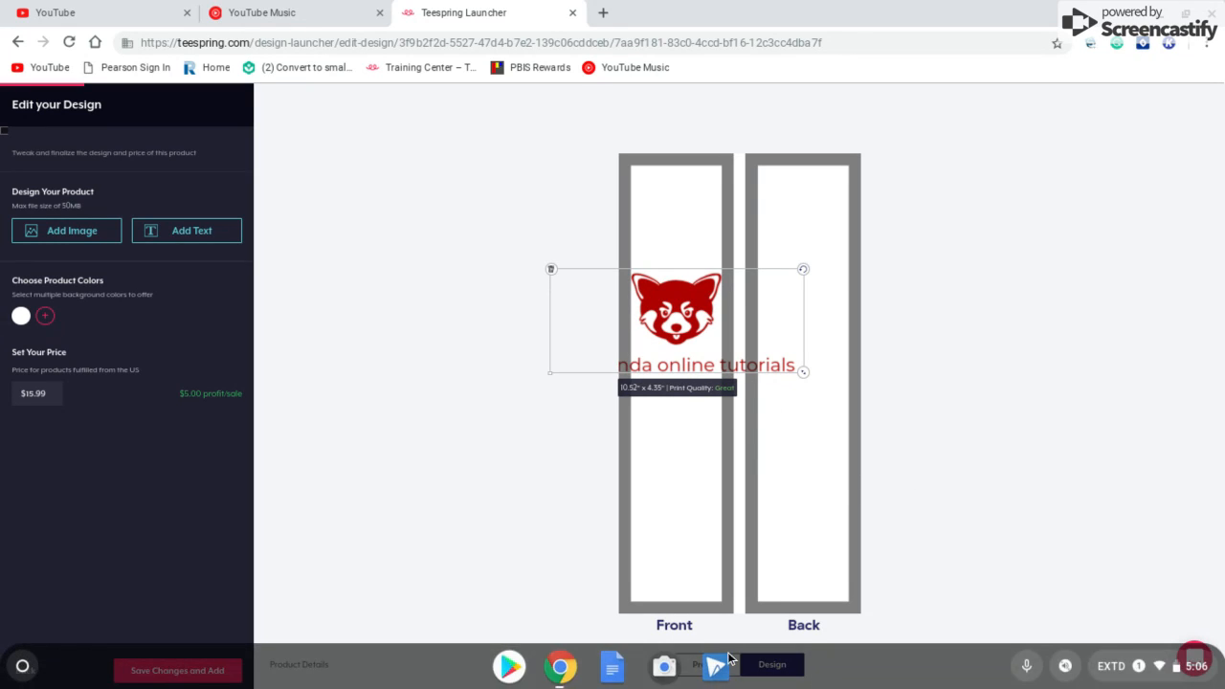
pyautogui.click(708, 664)
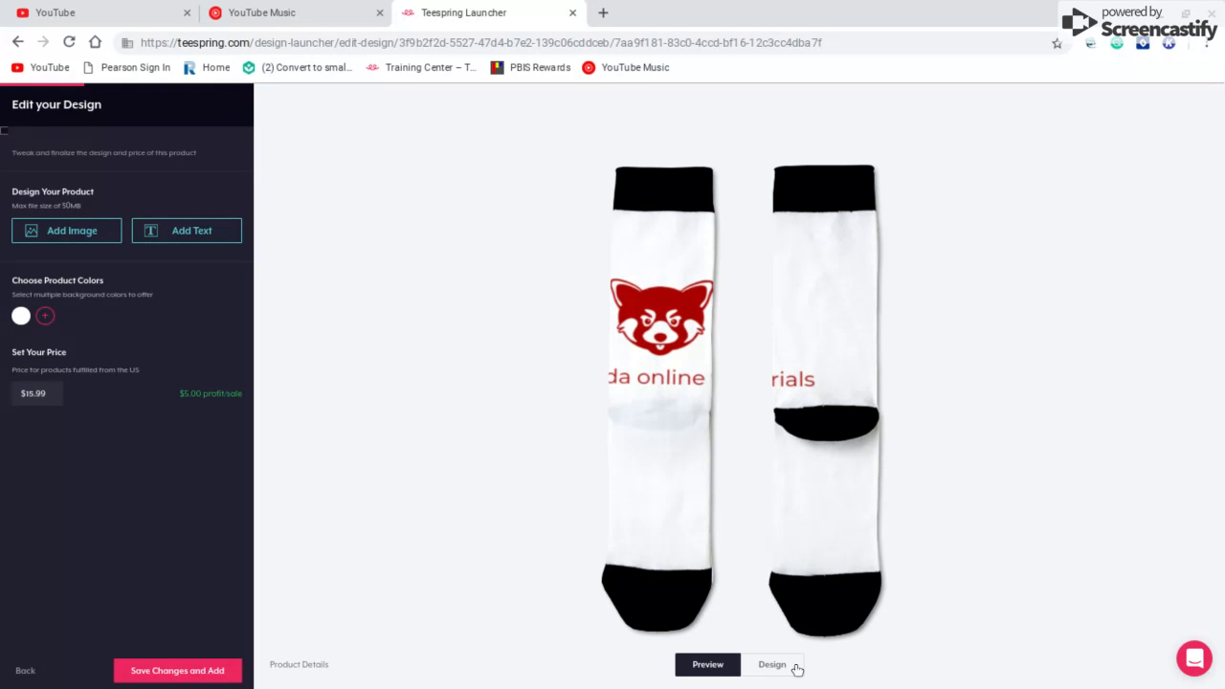
# - Delete the logo with text from the sock design and add "logo - Edited (1).png" from Downloads instead
pyautogui.click(786, 668)
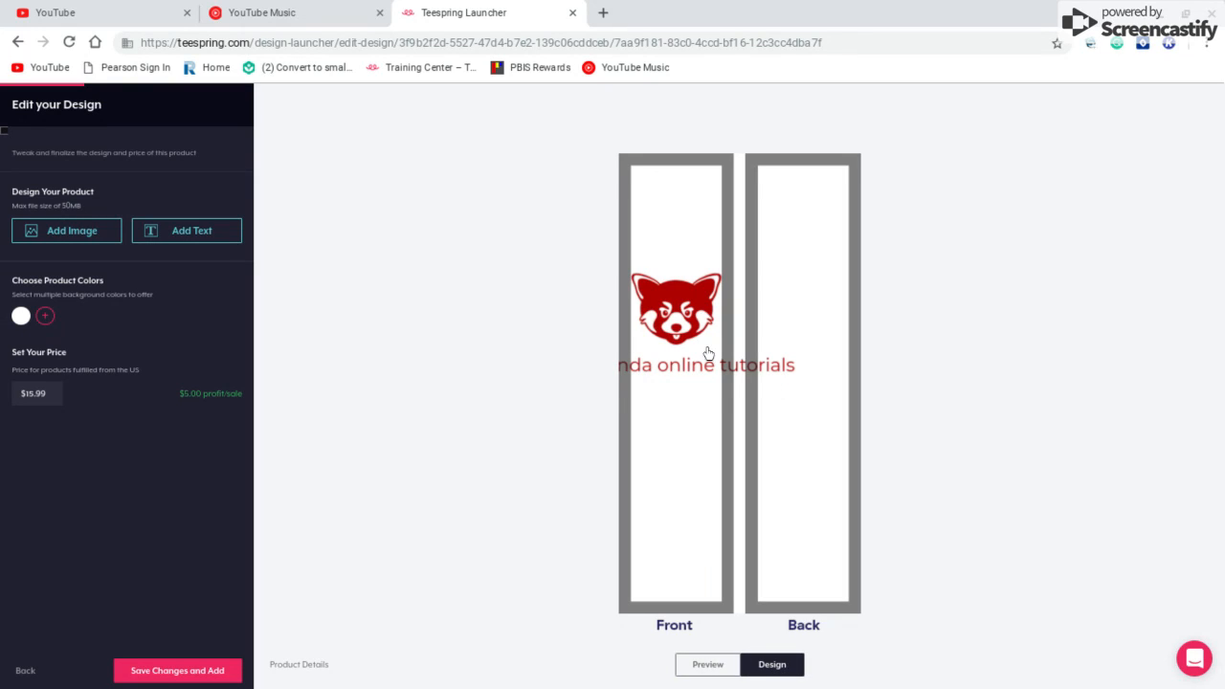
pyautogui.click(709, 354)
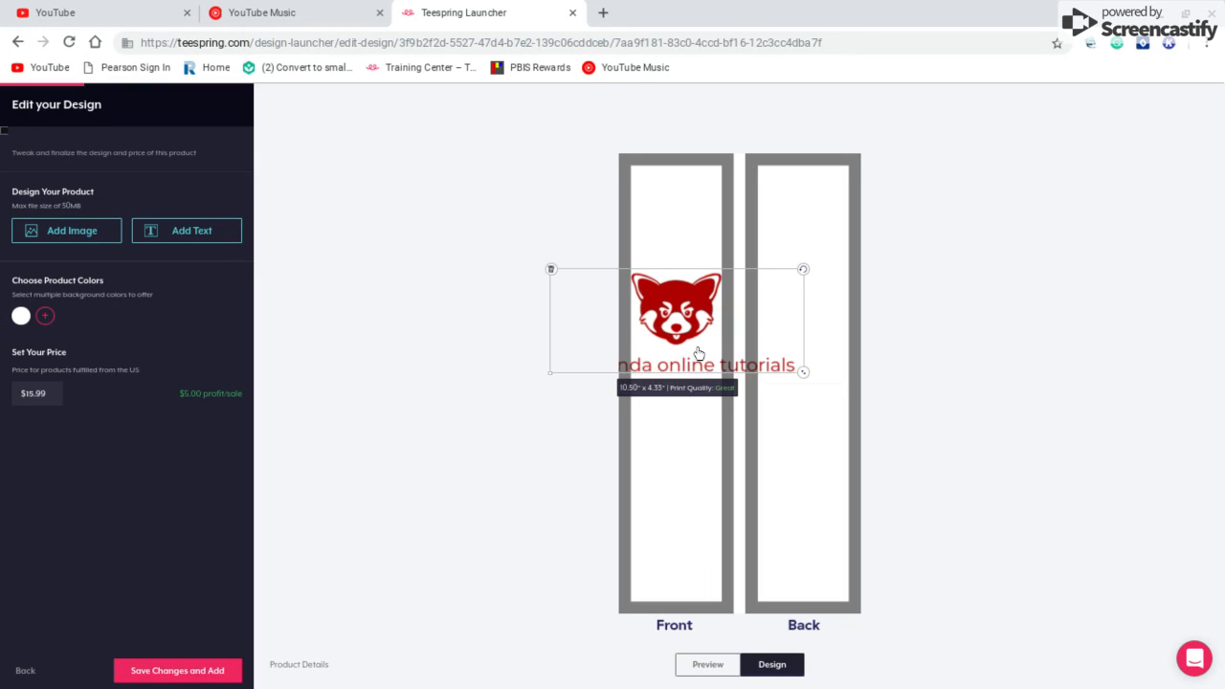
pyautogui.click(553, 270)
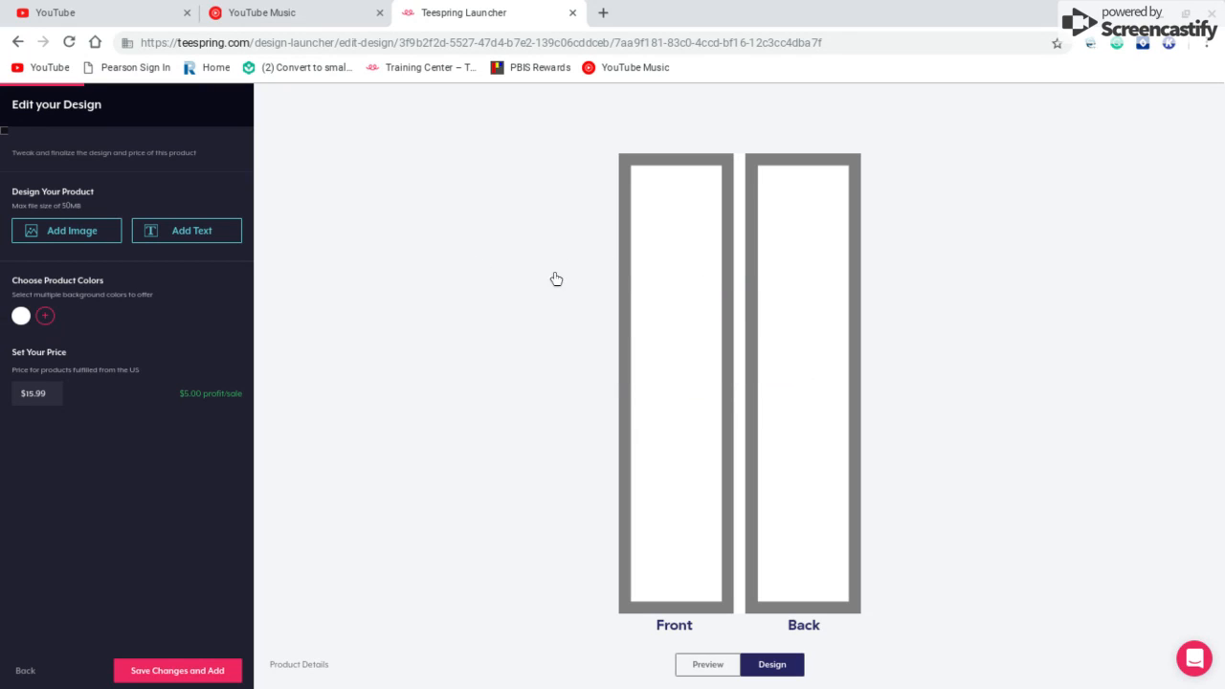
pyautogui.click(78, 233)
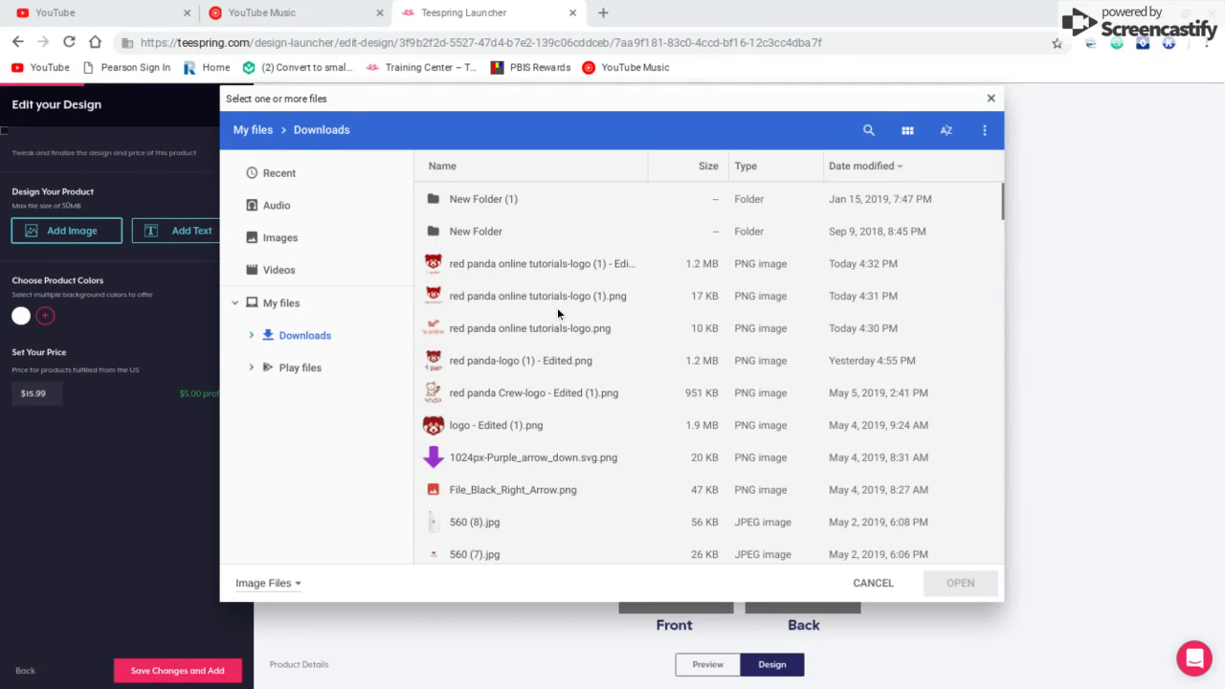
pyautogui.click(477, 430)
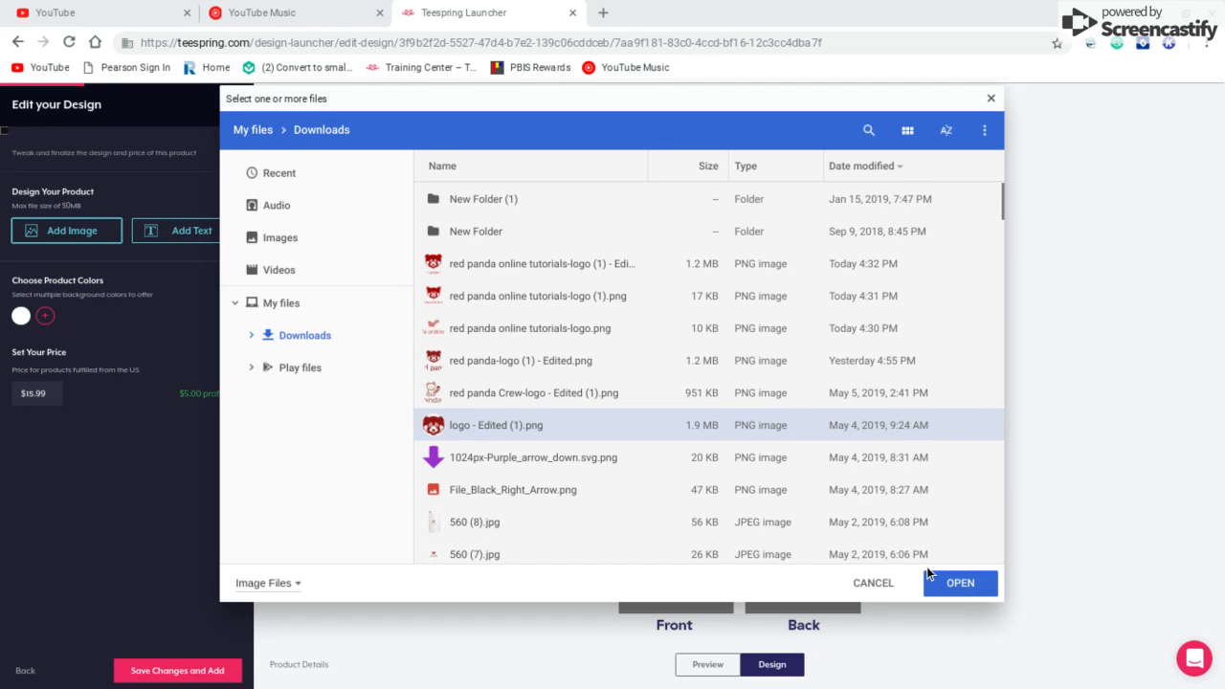
pyautogui.click(957, 583)
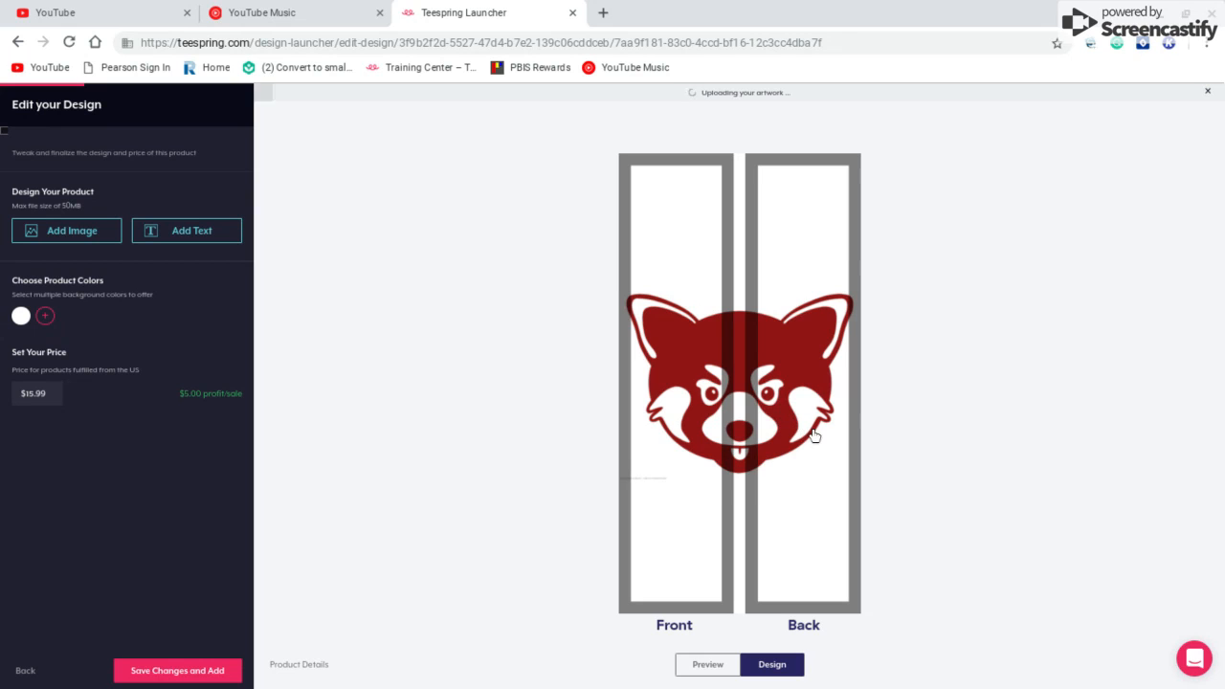
# - Scale the panda face down to about 4.17 × 3.35 in and position it on the upper half of the sock's front
pyautogui.click(813, 436)
pyautogui.moveTo(859, 483); pyautogui.dragTo(718, 408)
pyautogui.moveTo(687, 341); pyautogui.dragTo(694, 339)
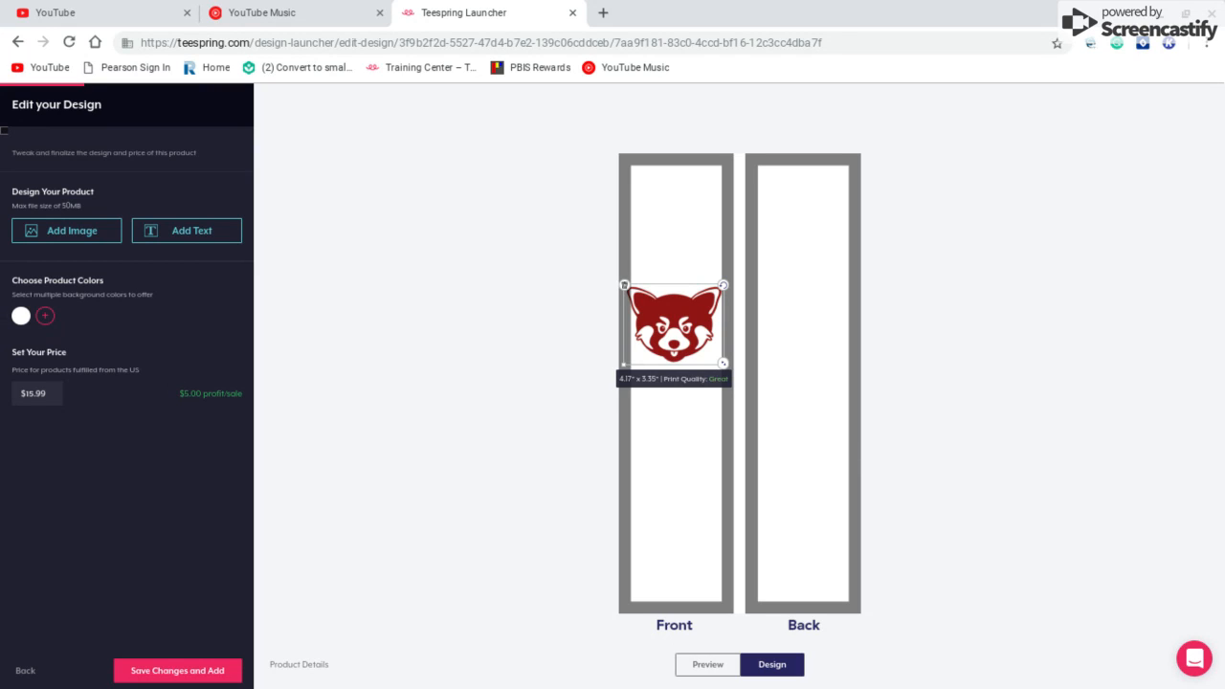
# - Set the price of the socks to $12.99
pyautogui.click(33, 394)
pyautogui.press('BackSpace')
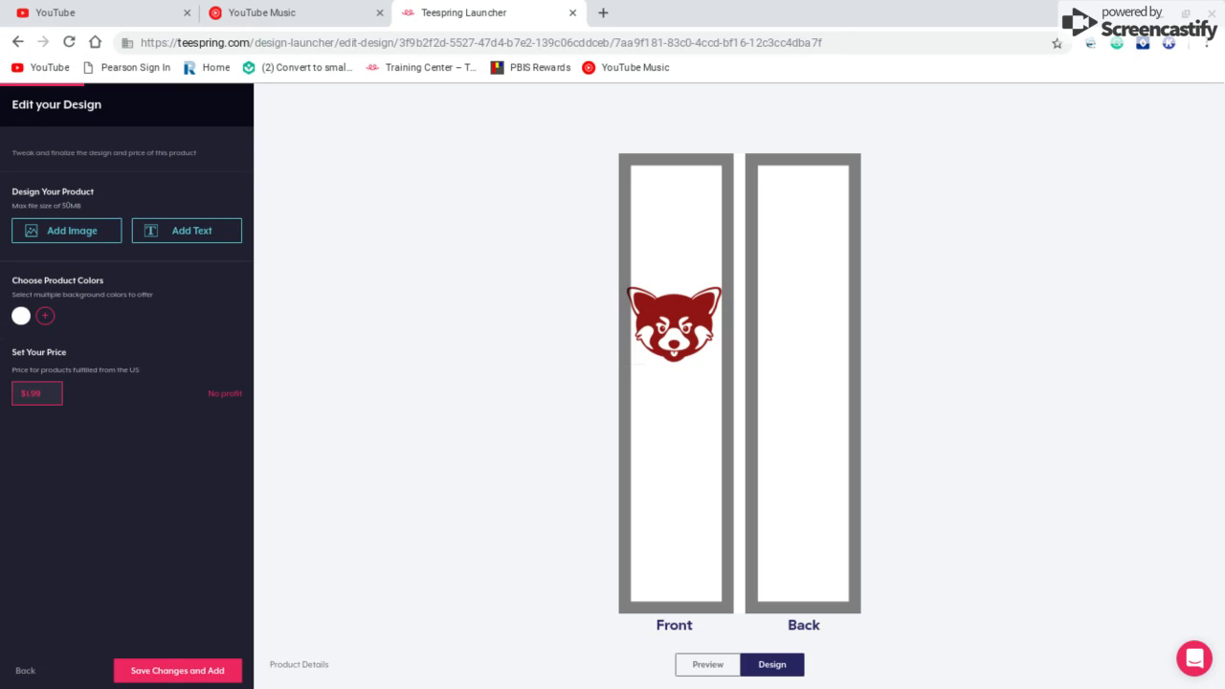
pyautogui.write('0')
pyautogui.write('9')
pyautogui.click(29, 398)
pyautogui.press('BackSpace')
pyautogui.click(33, 397)
pyautogui.press('BackSpace')
pyautogui.write('2')
pyautogui.click(167, 517)
# - Nudge the panda face slightly upward on the sock's front, then save the changes and add the socks after previewing
pyautogui.click(714, 324)
pyautogui.moveTo(714, 319); pyautogui.dragTo(714, 317)
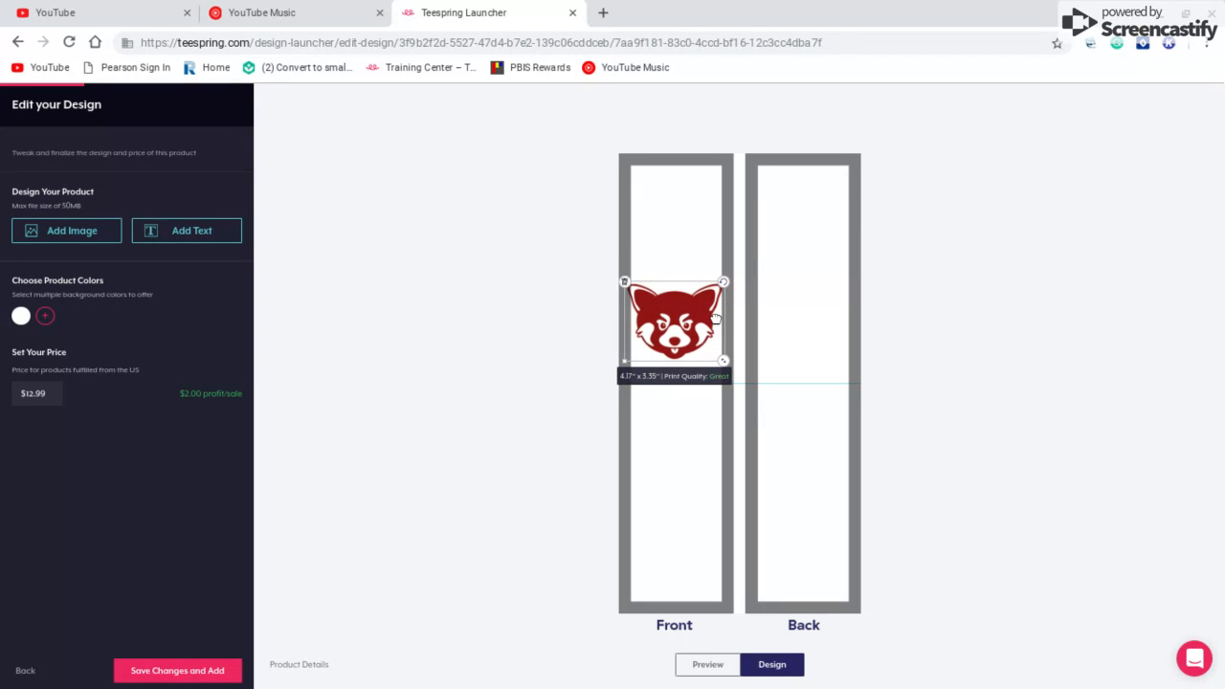
pyautogui.click(722, 669)
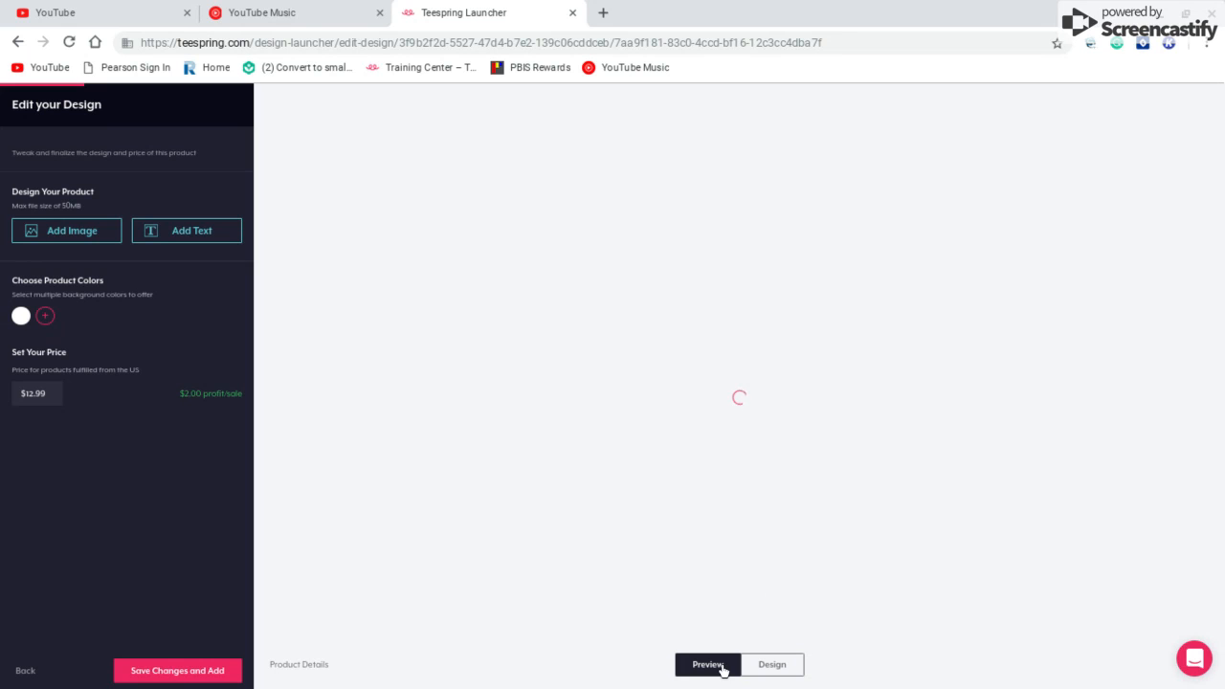
pyautogui.click(226, 667)
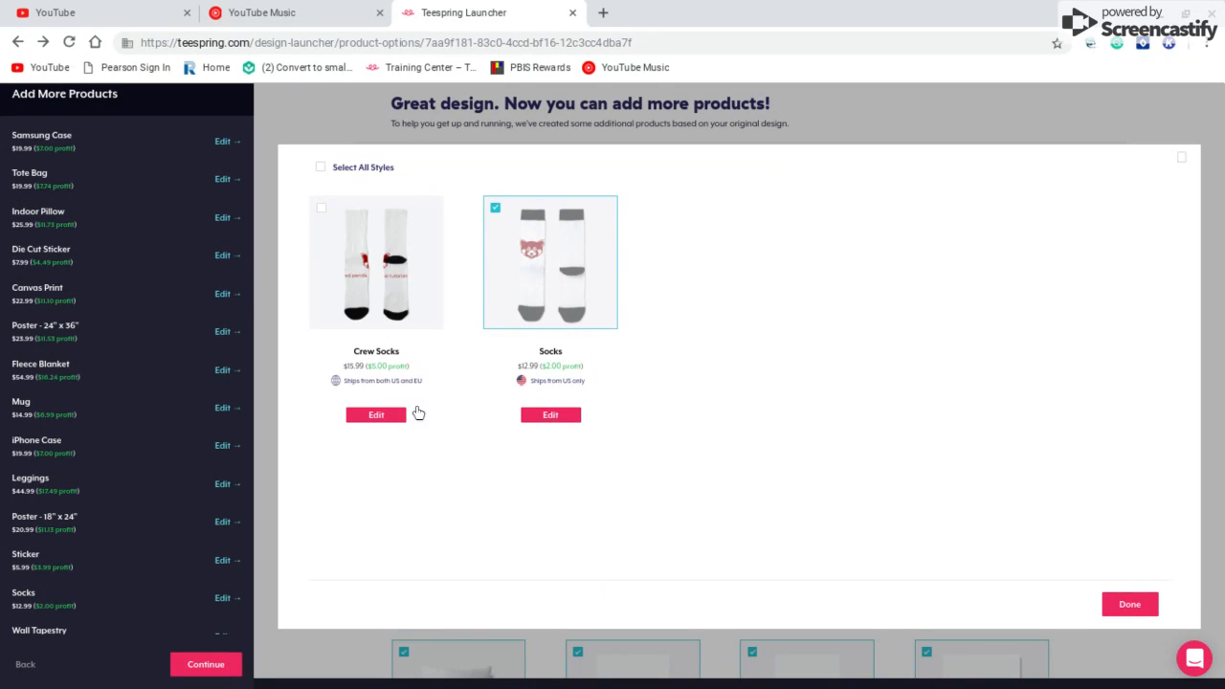
pyautogui.click(1204, 44)
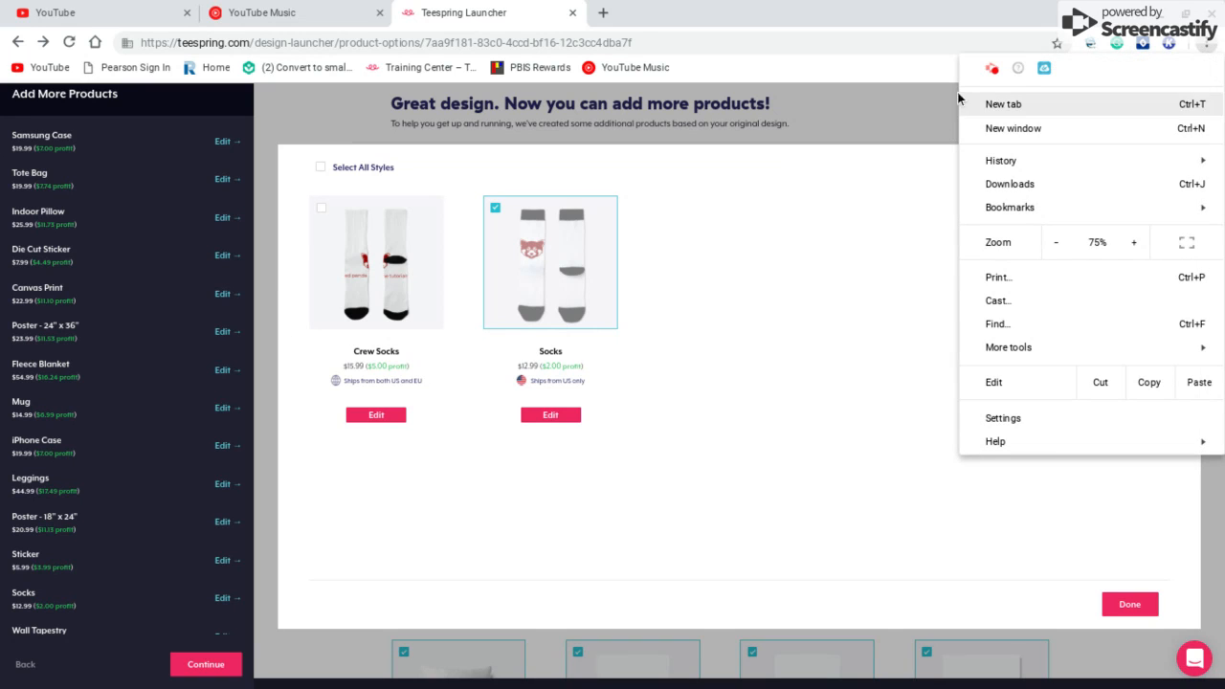
pyautogui.click(981, 75)
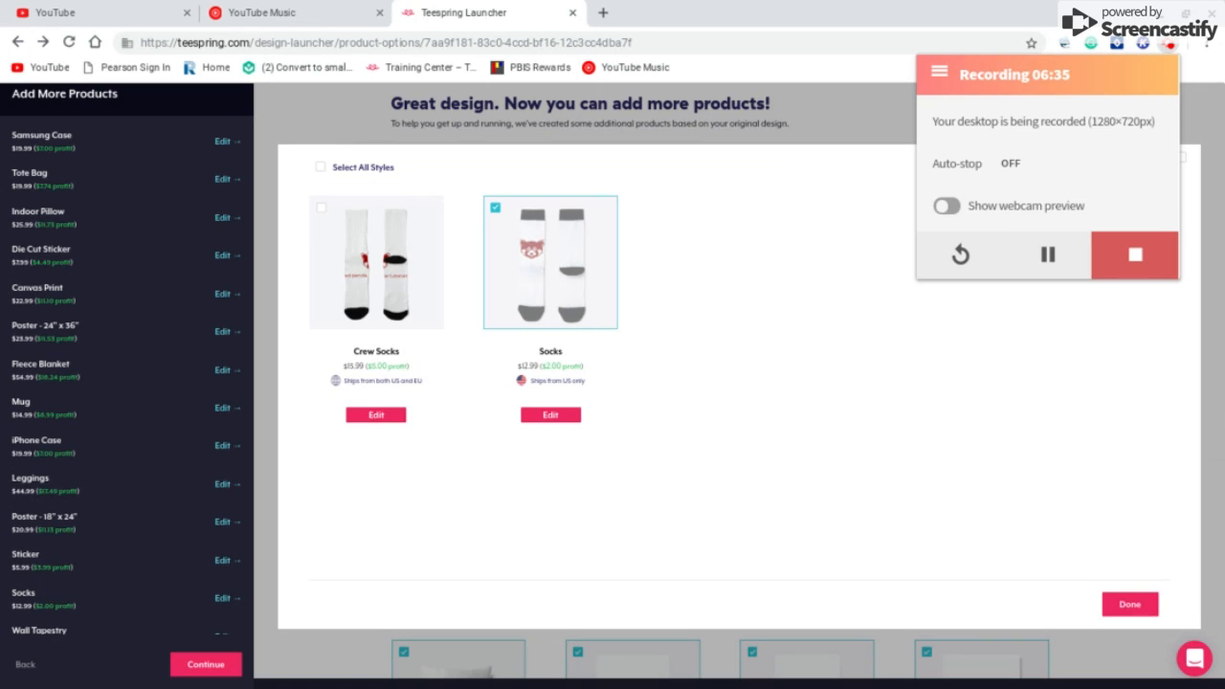
pyautogui.click(1048, 256)
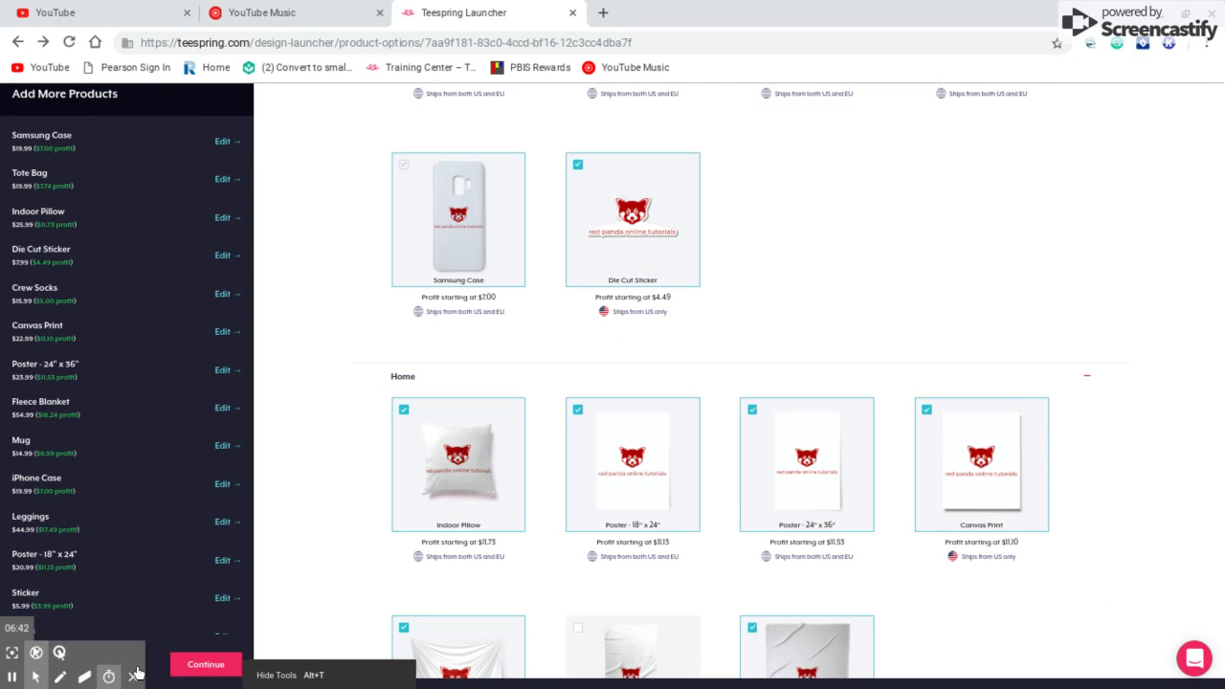
pyautogui.click(134, 678)
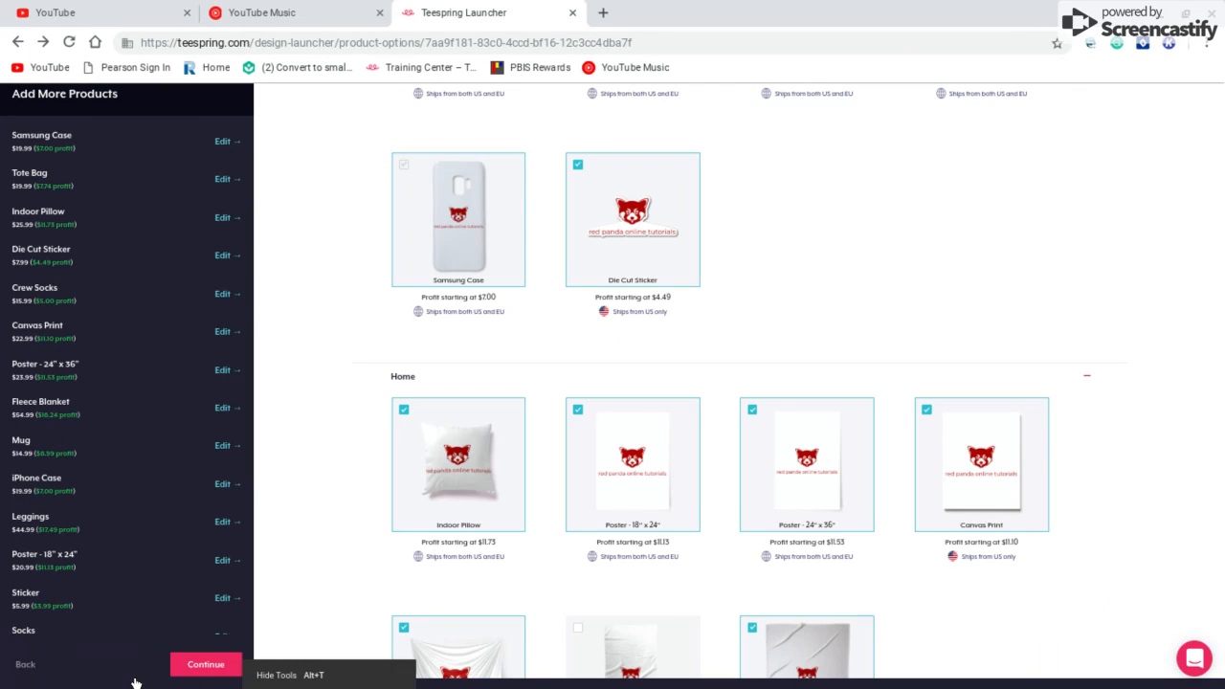
pyautogui.moveTo(534, 540)
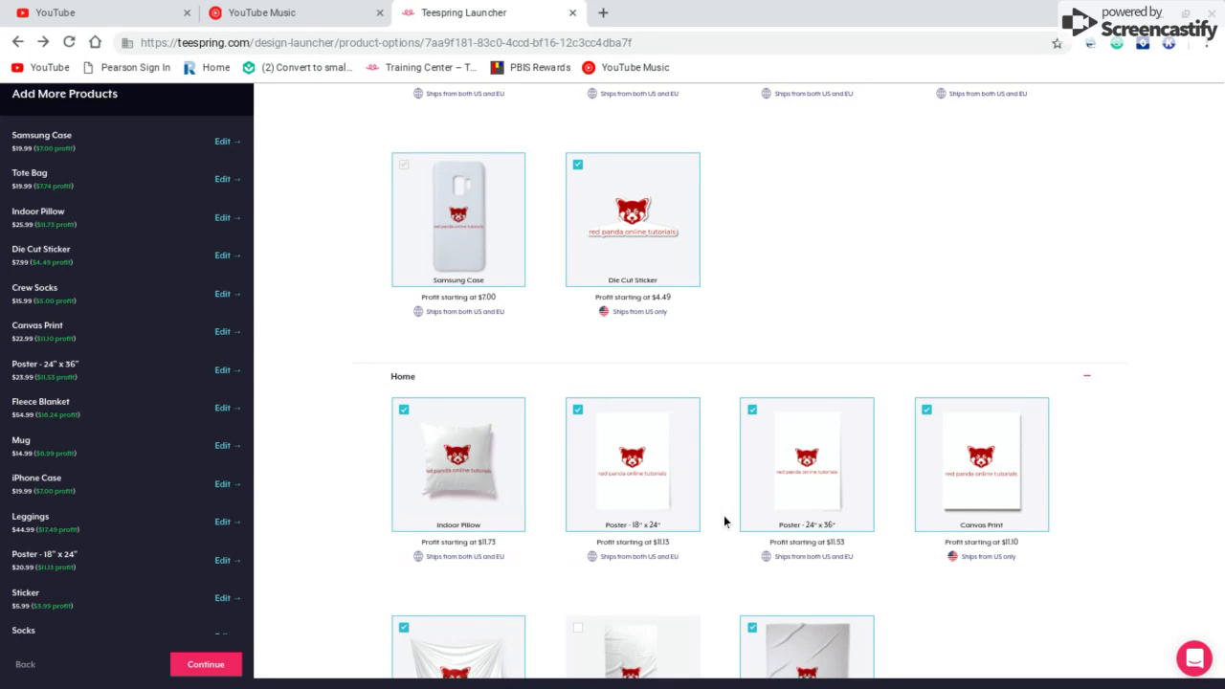
# - Continue with the selected products to the listing details and enter the title "Red Panda 2 online tutorials First Merch"
pyautogui.scroll(-5, 724, 521)
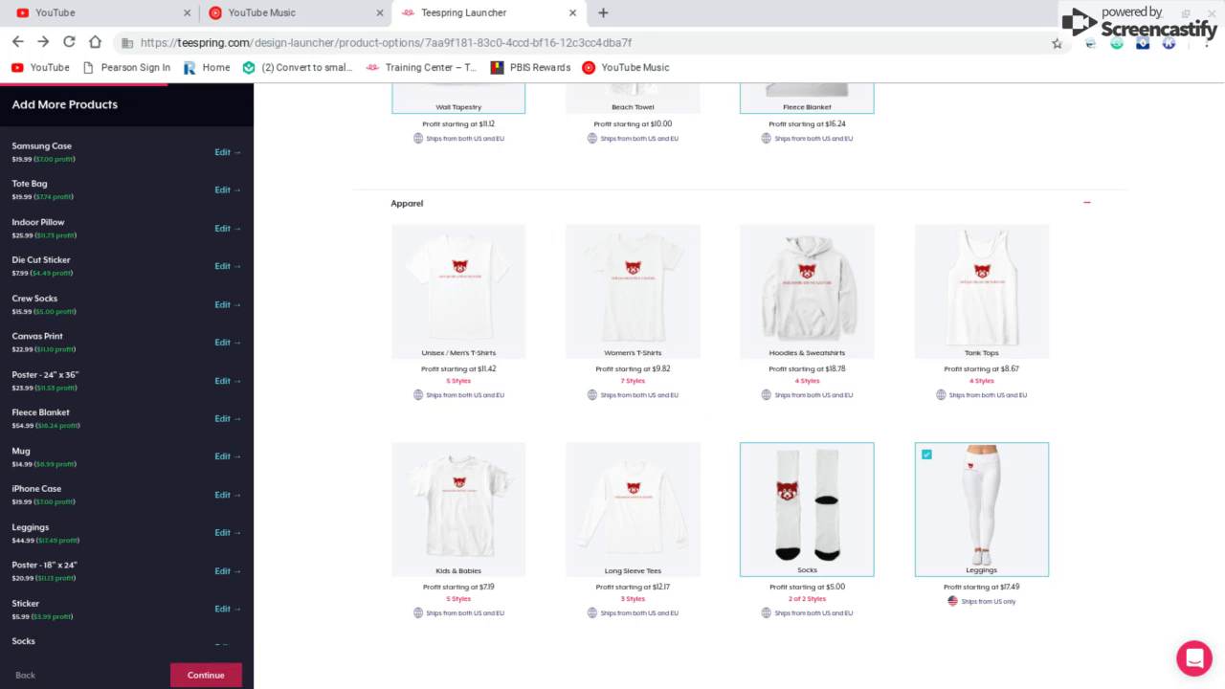
pyautogui.click(199, 679)
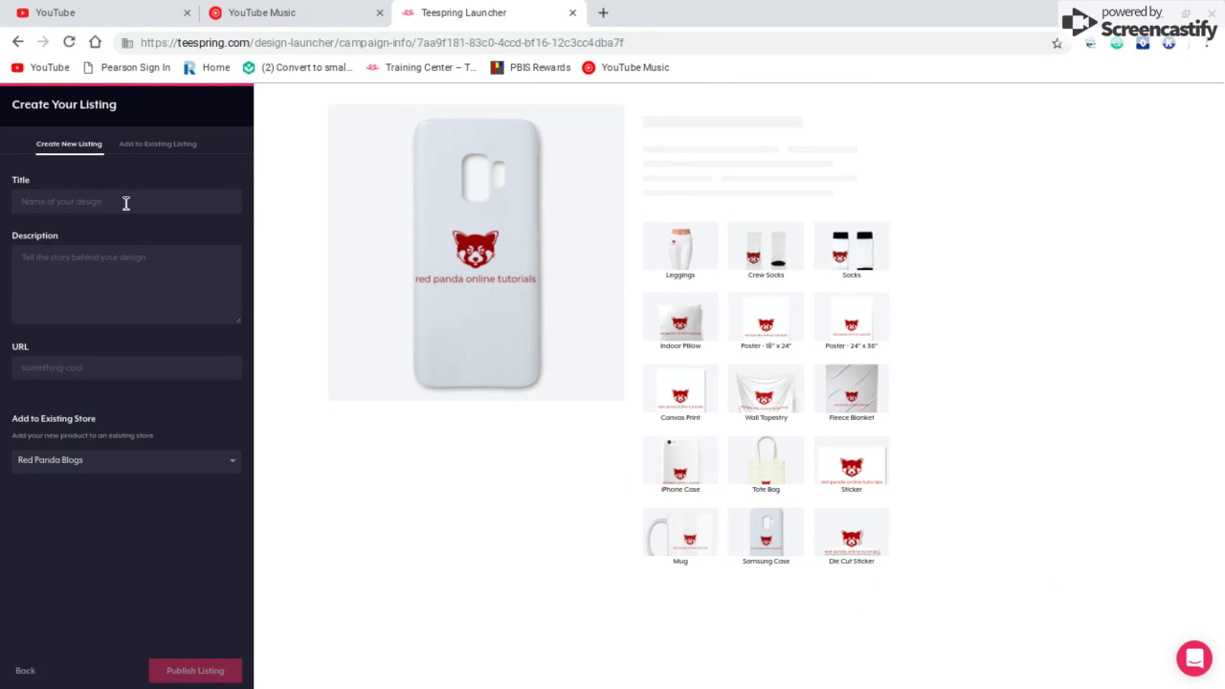
pyautogui.click(126, 202)
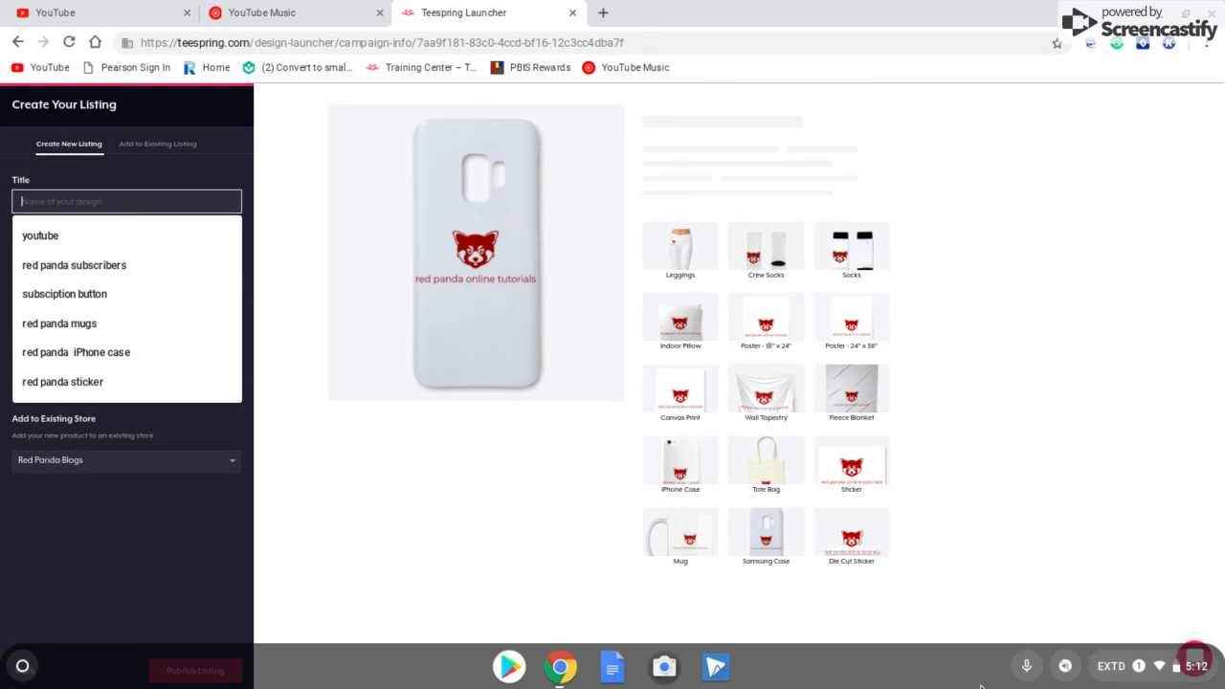
pyautogui.moveTo(987, 686)
pyautogui.click(1024, 670)
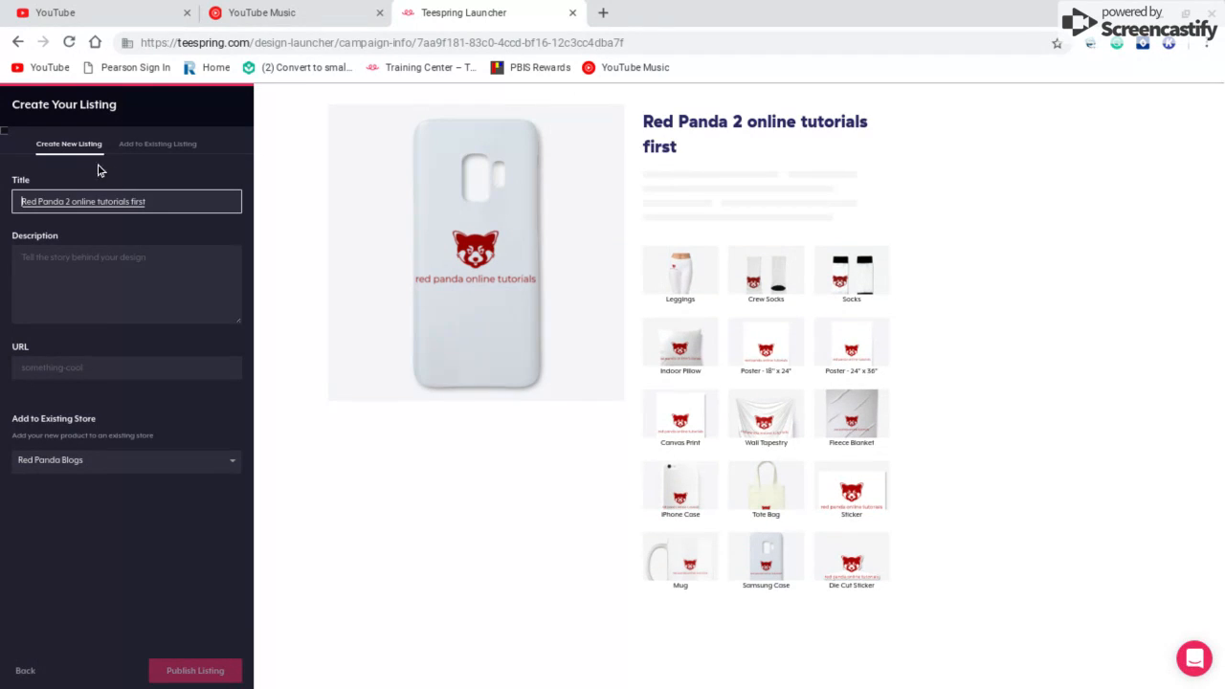
# - Correct the listing title to "Red Panda online tutorials' First Merch" by removing the stray 2 and adding the apostrophe
pyautogui.click(72, 201)
pyautogui.press('BackSpace')
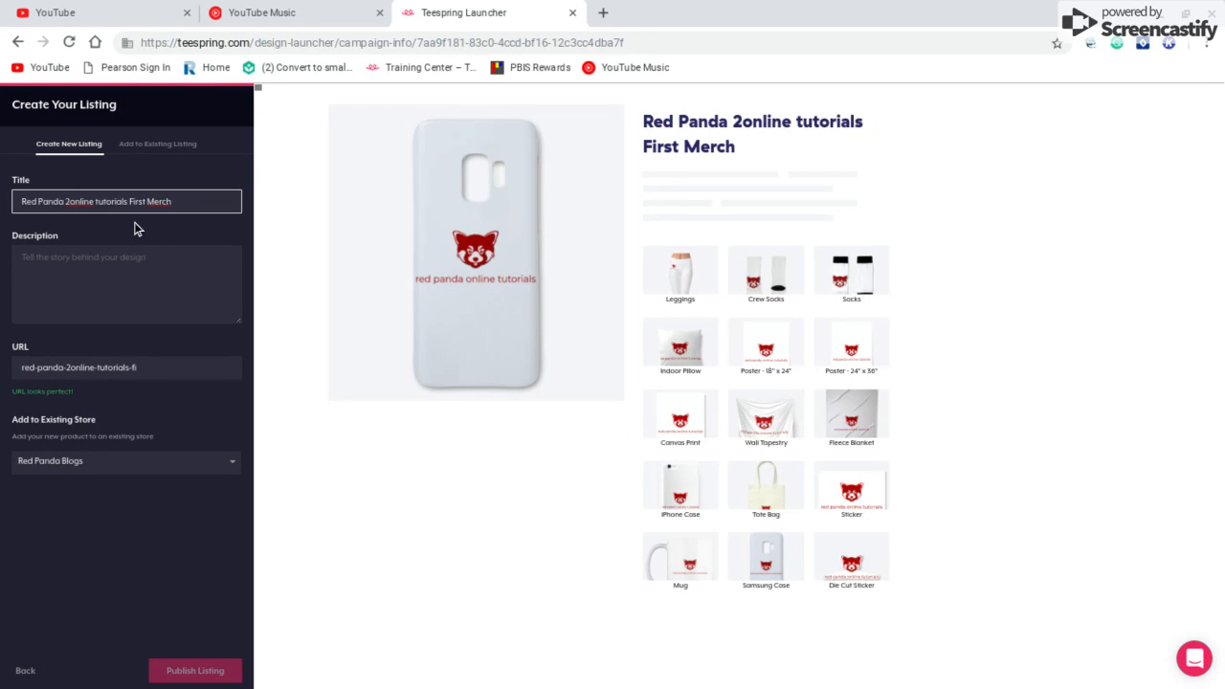
pyautogui.press('BackSpace')
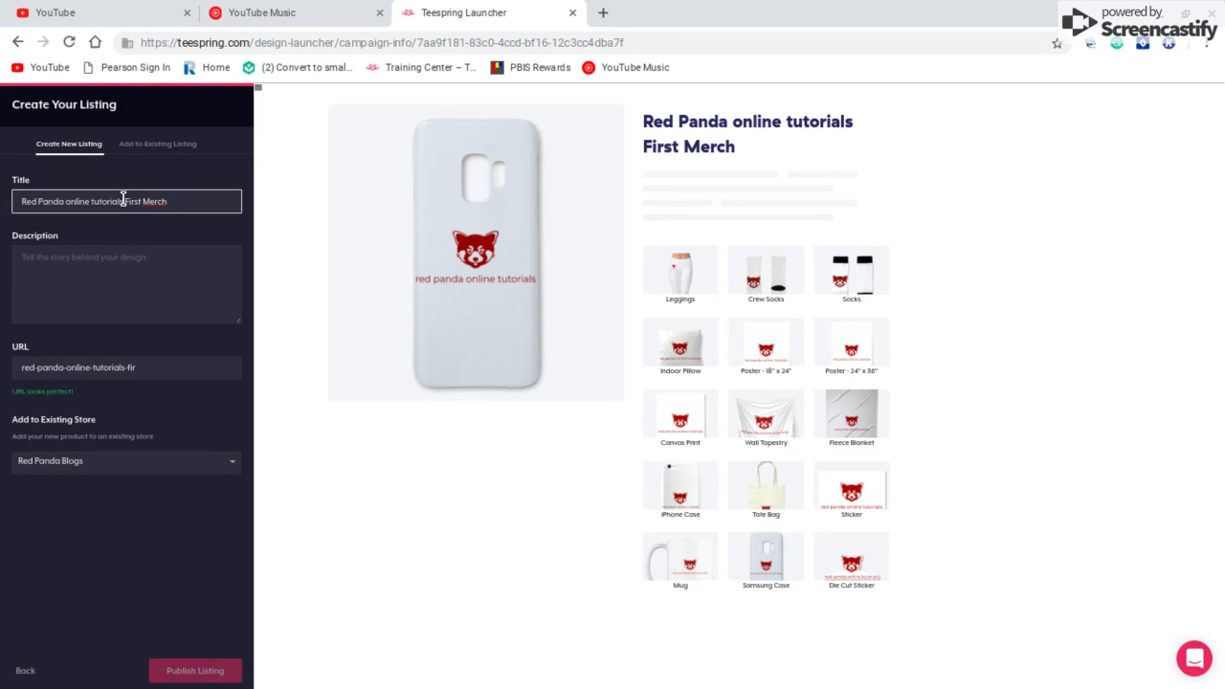
pyautogui.click(126, 201)
pyautogui.write("'")
# - Enter the listing description "I was just making a video so I can my viewers can see how to make merch"
pyautogui.click(130, 263)
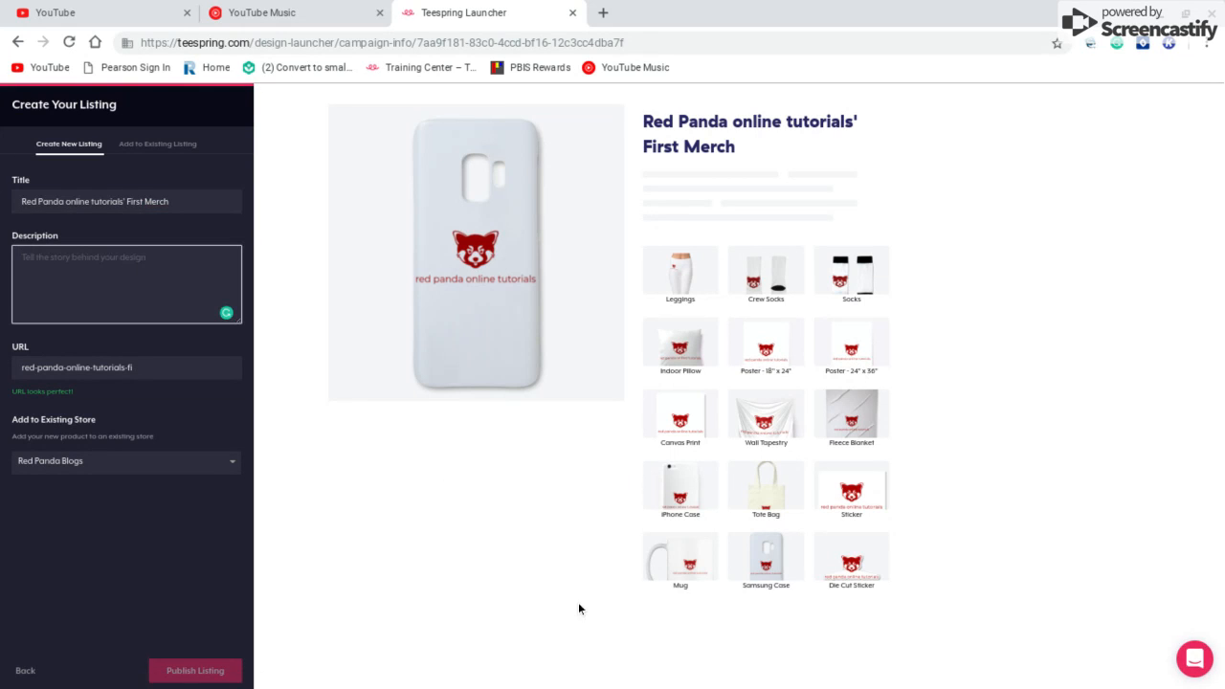
pyautogui.moveTo(1031, 686)
pyautogui.click(1023, 666)
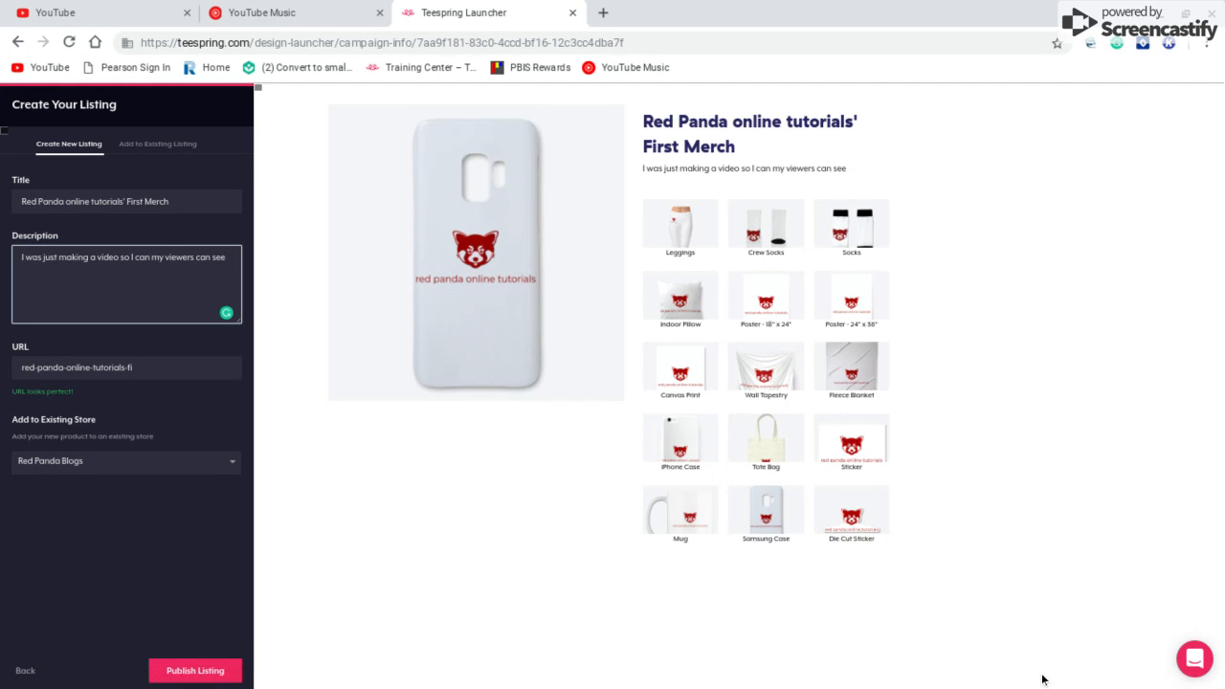
pyautogui.moveTo(1096, 681)
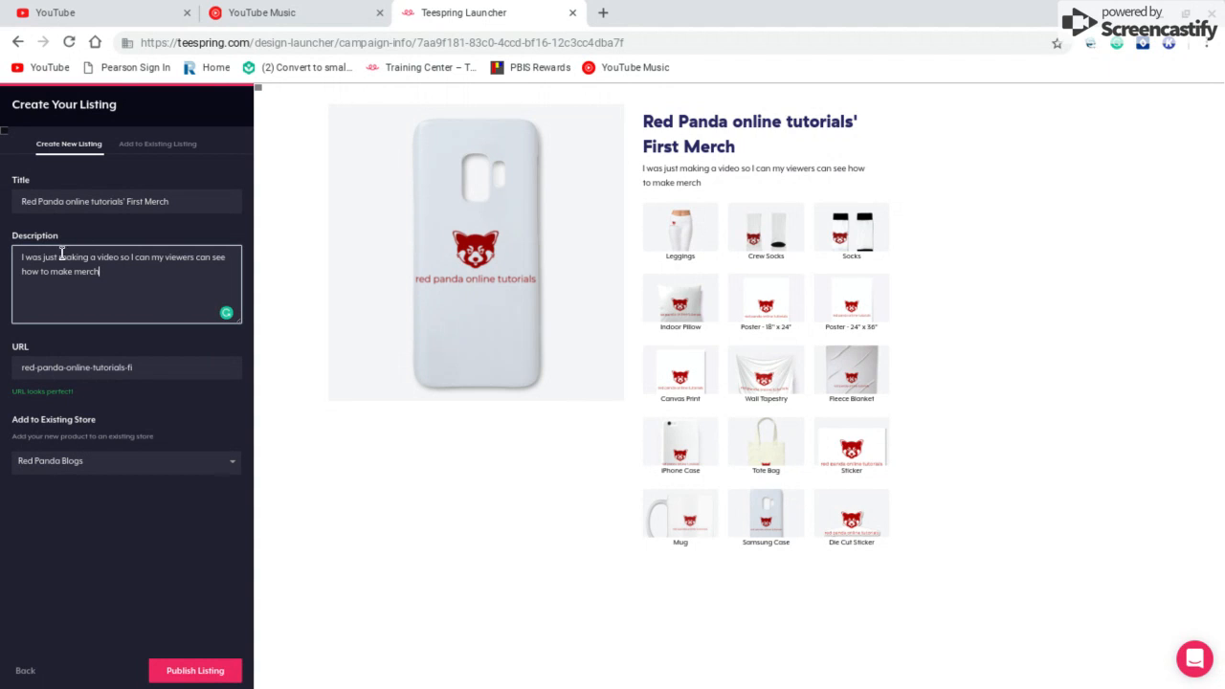
# - Replace "I can my" with "my" in the listing description so it reads "so my viewers can see how to make merch"
pyautogui.click(167, 257)
pyautogui.press('BackSpace')
pyautogui.press('BackSpace')
pyautogui.press('BackSpace')
pyautogui.press('BackSpace')
pyautogui.press('BackSpace')
pyautogui.press('BackSpace')
pyautogui.press('BackSpace')
pyautogui.press('BackSpace')
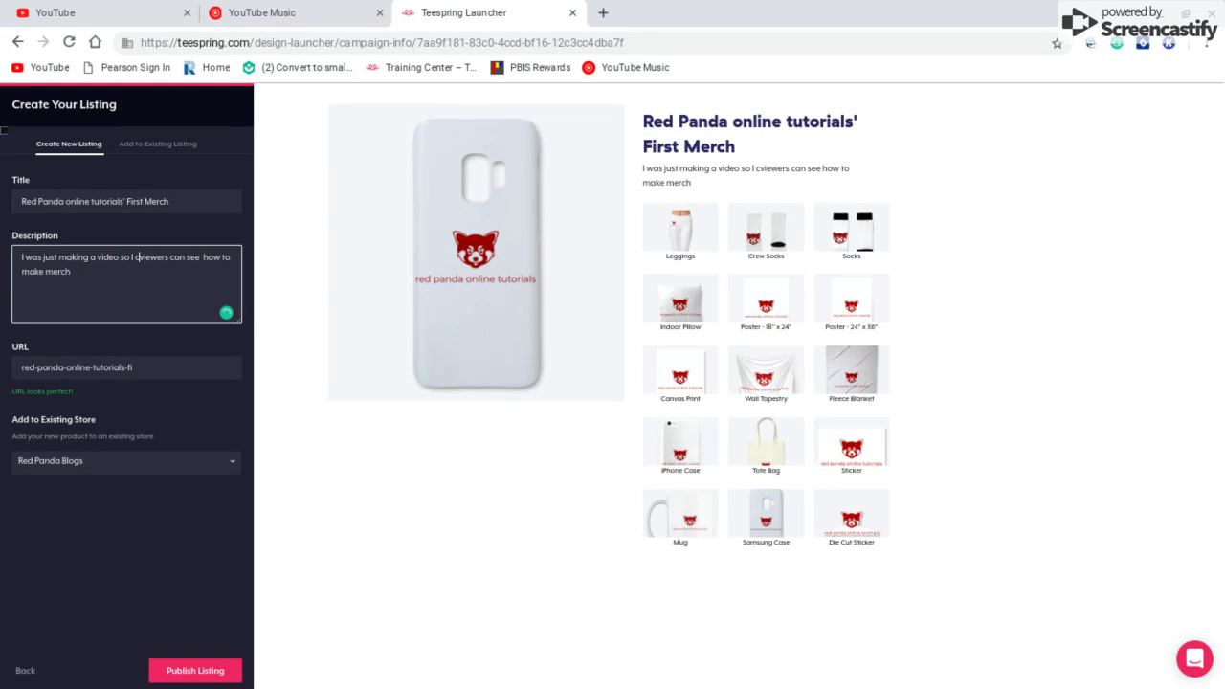
pyautogui.press('BackSpace')
pyautogui.write('my')
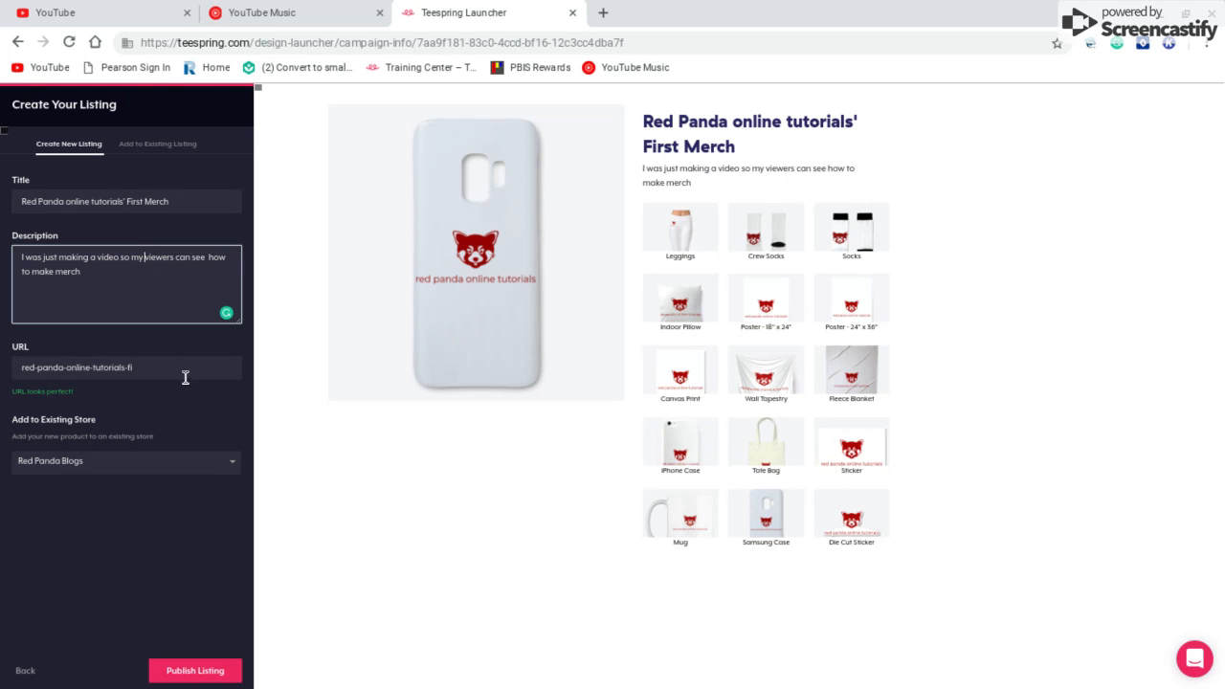
# - Set the existing store option to "I'll add it later" and publish the listing
pyautogui.click(161, 467)
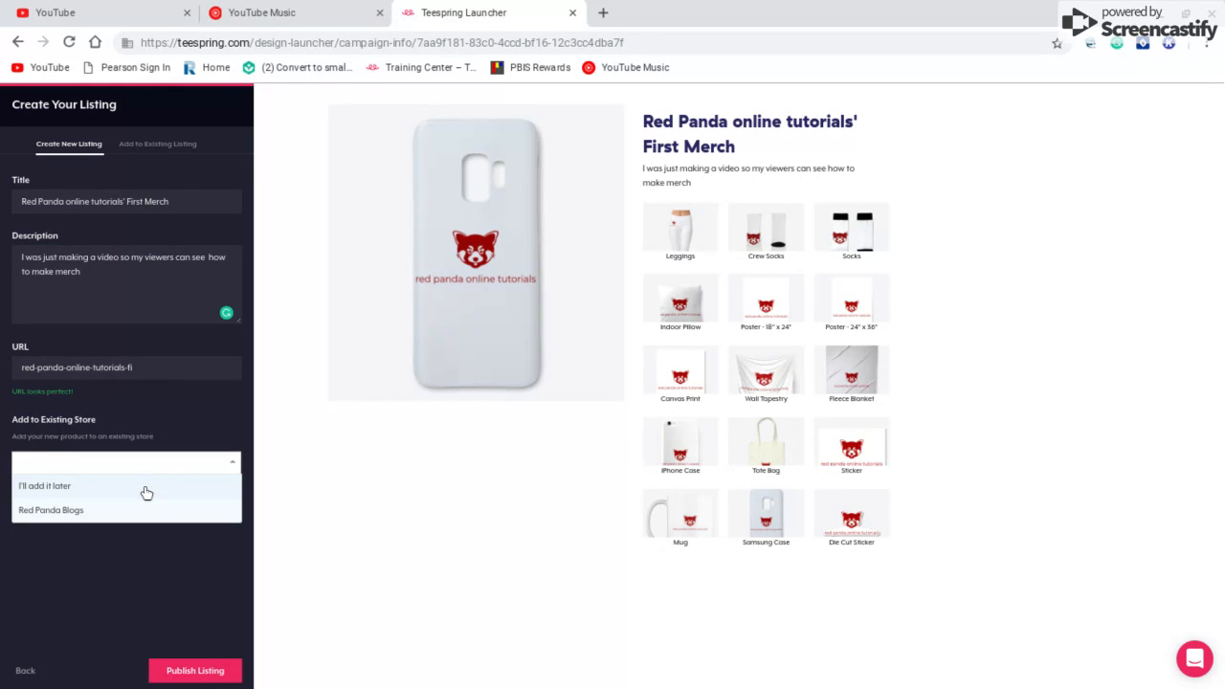
pyautogui.click(144, 486)
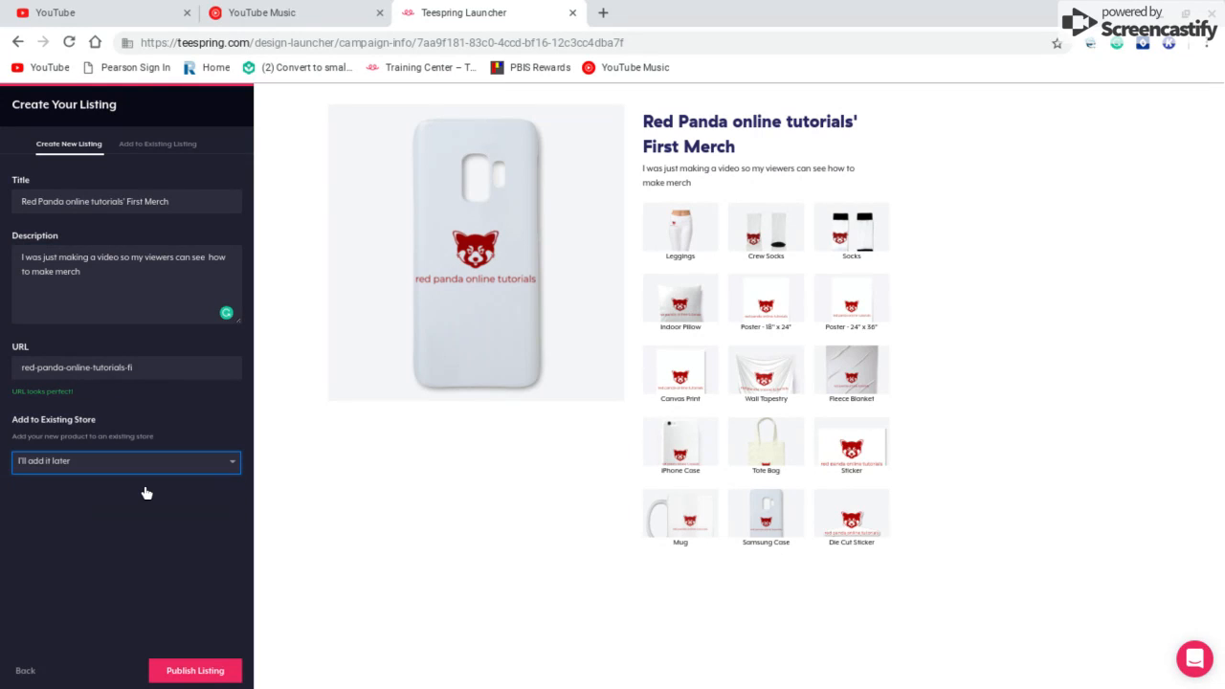
pyautogui.click(218, 672)
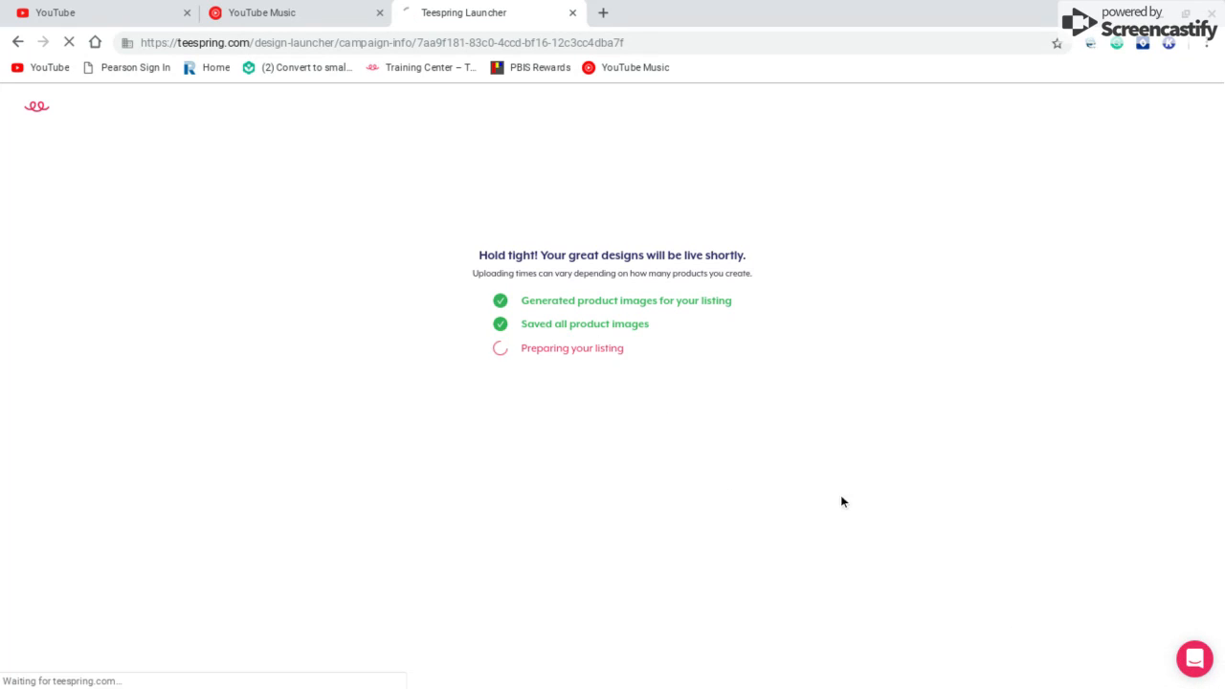
pyautogui.click(1205, 46)
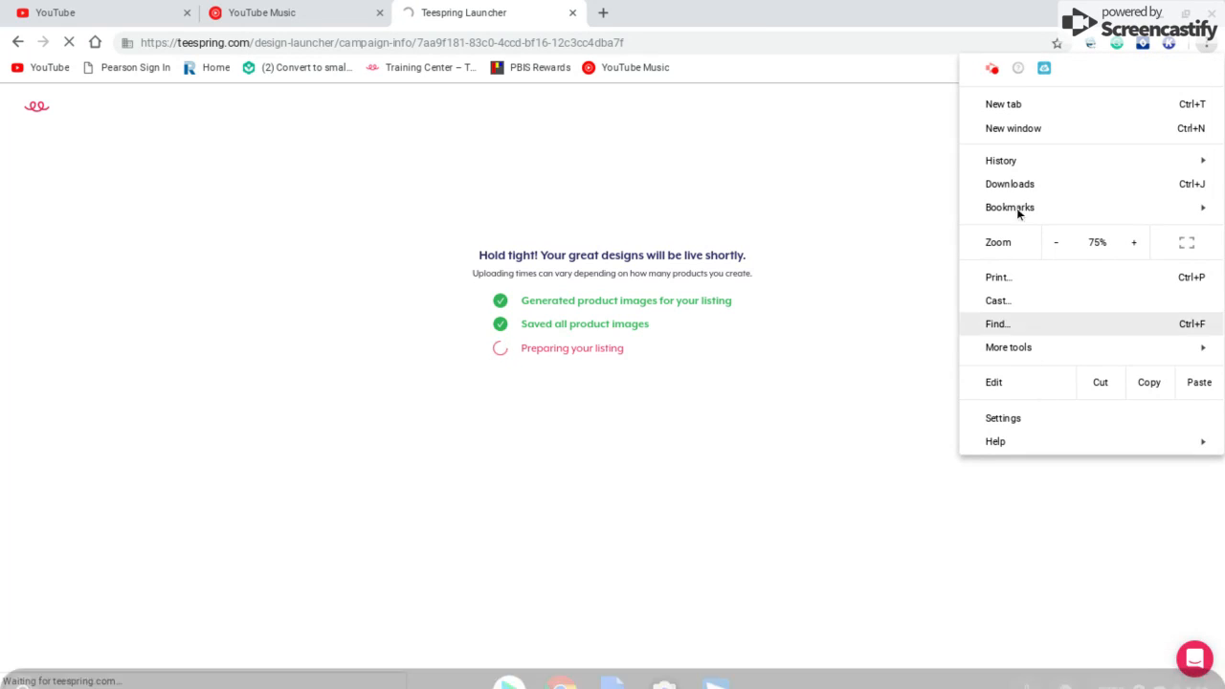
pyautogui.click(1197, 685)
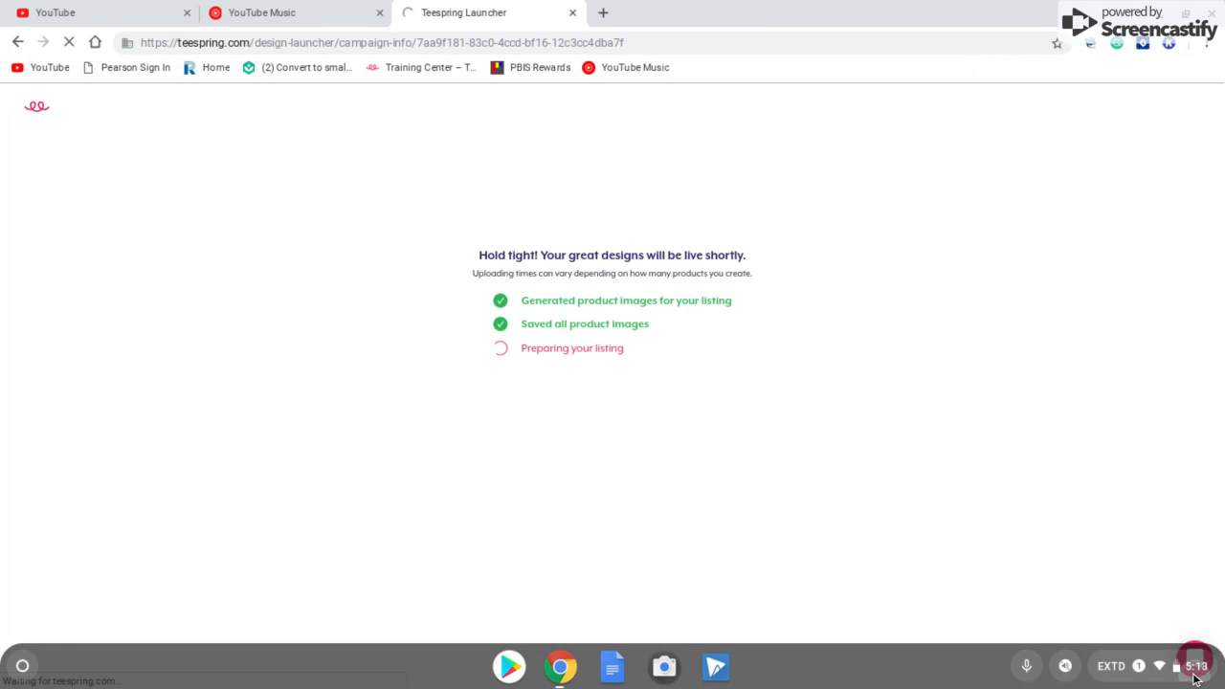
pyautogui.click(1195, 675)
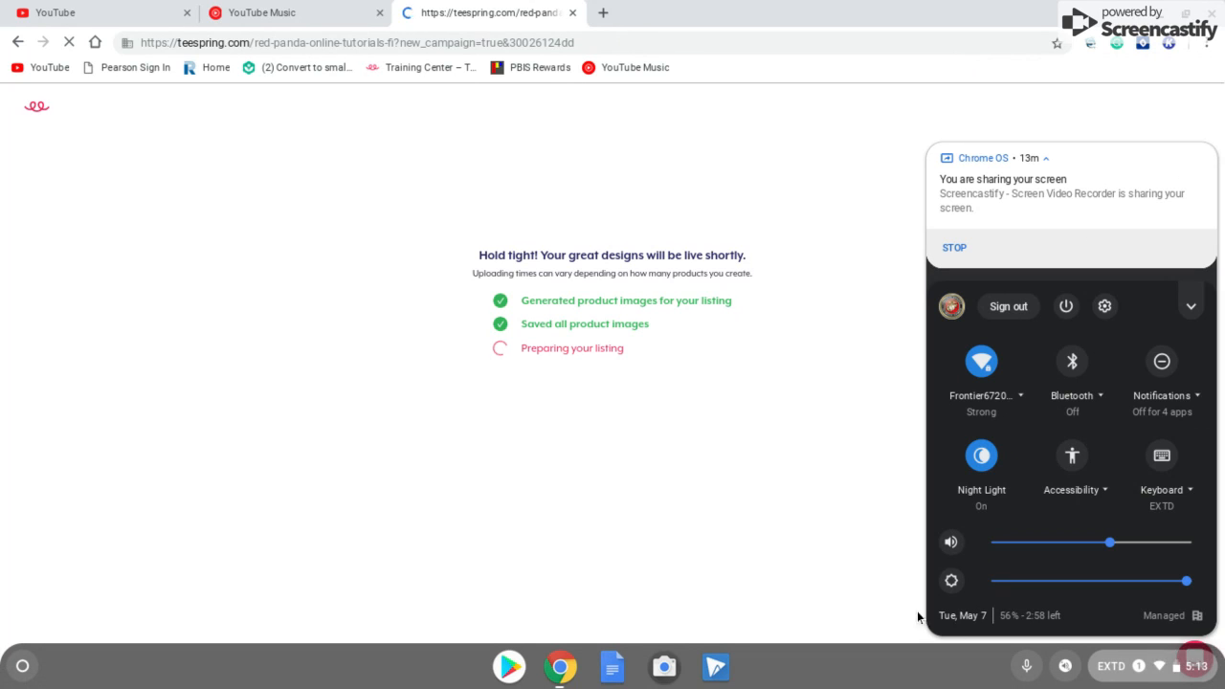
pyautogui.click(883, 589)
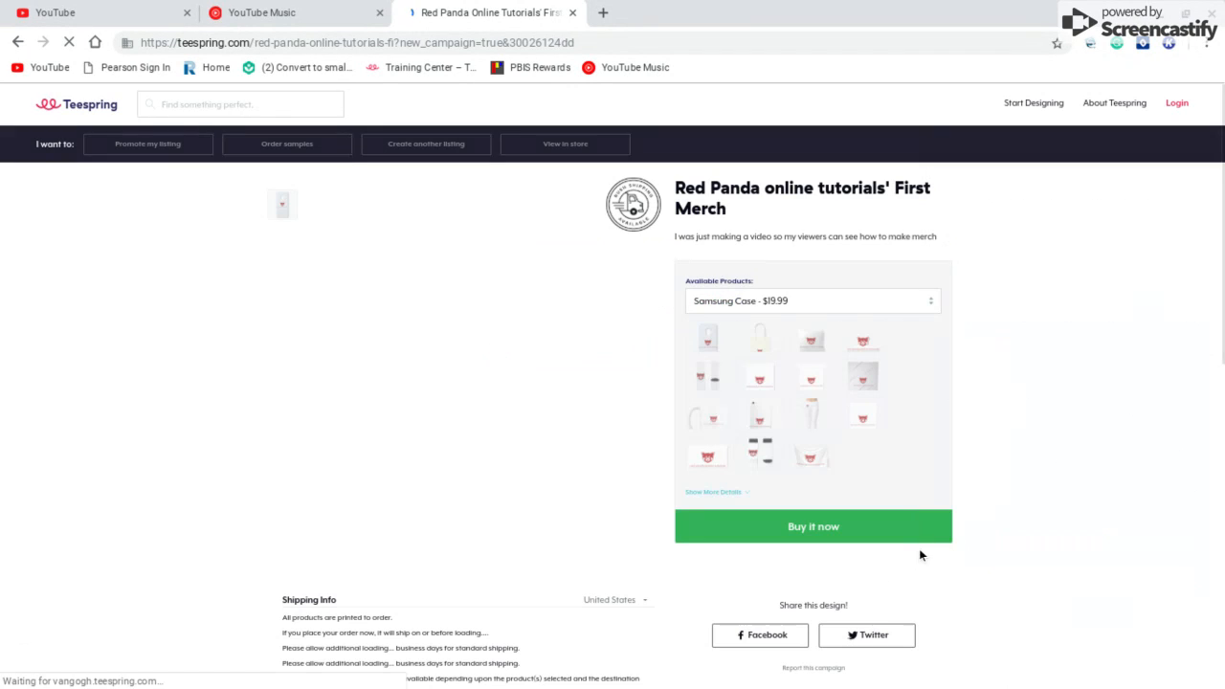
pyautogui.click(1209, 50)
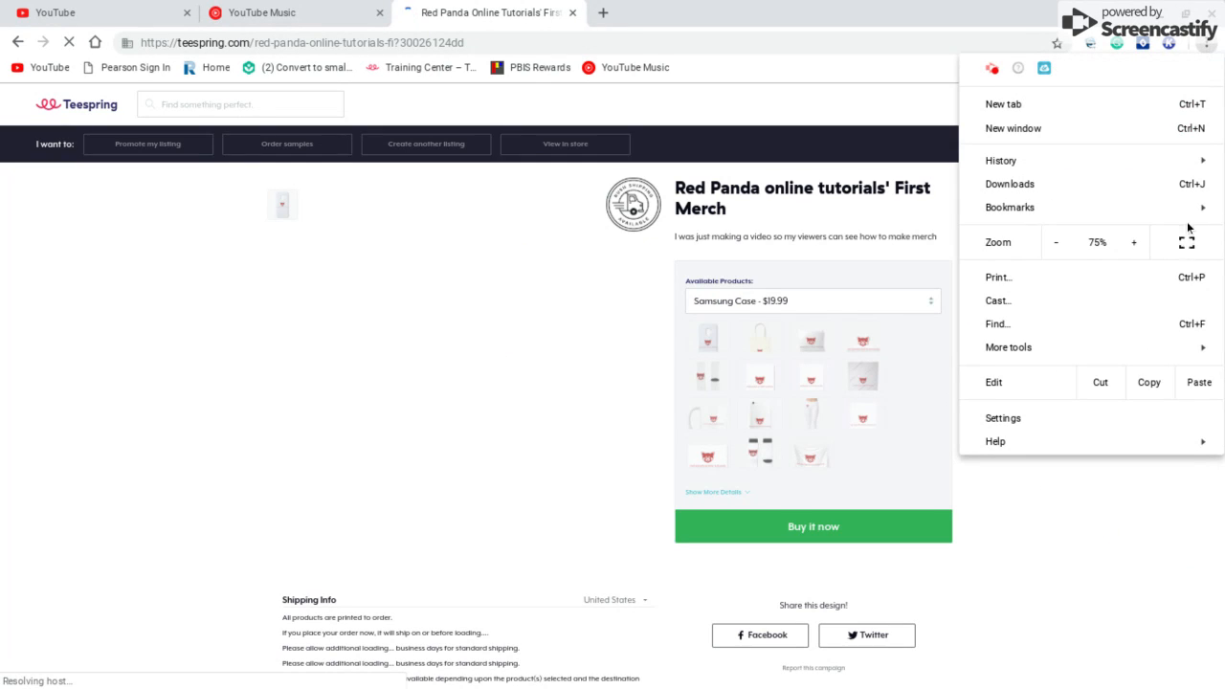
pyautogui.click(991, 70)
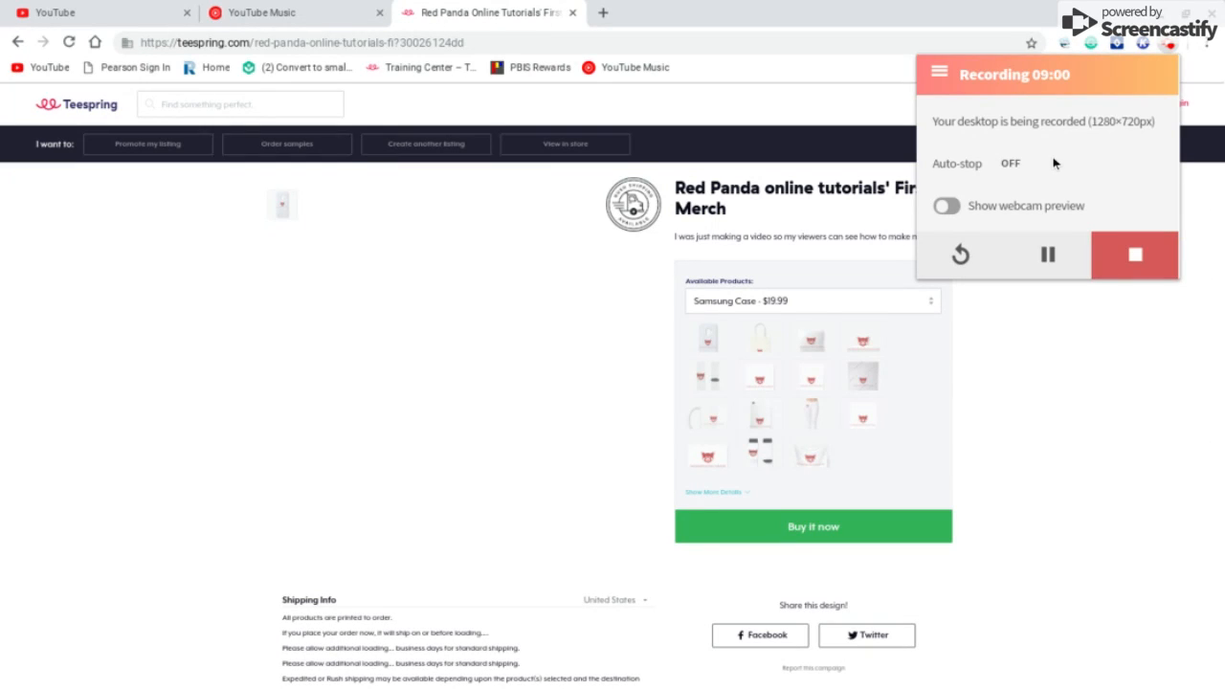
pyautogui.click(1081, 418)
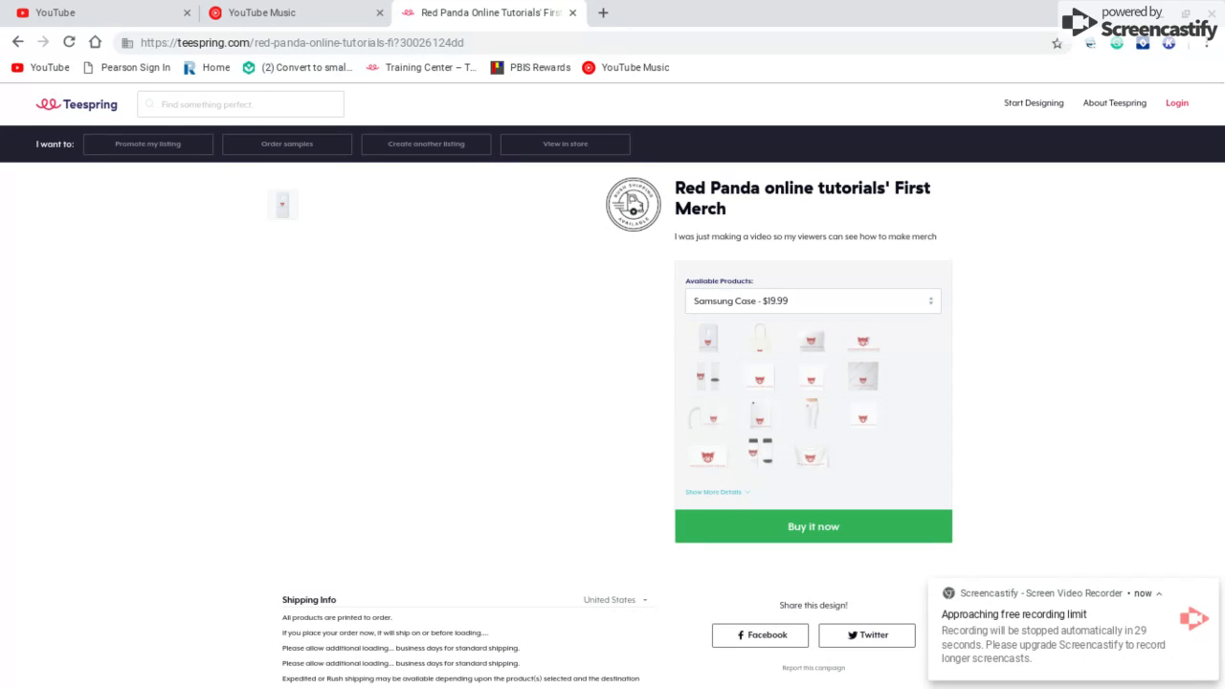
pyautogui.moveTo(1216, 591)
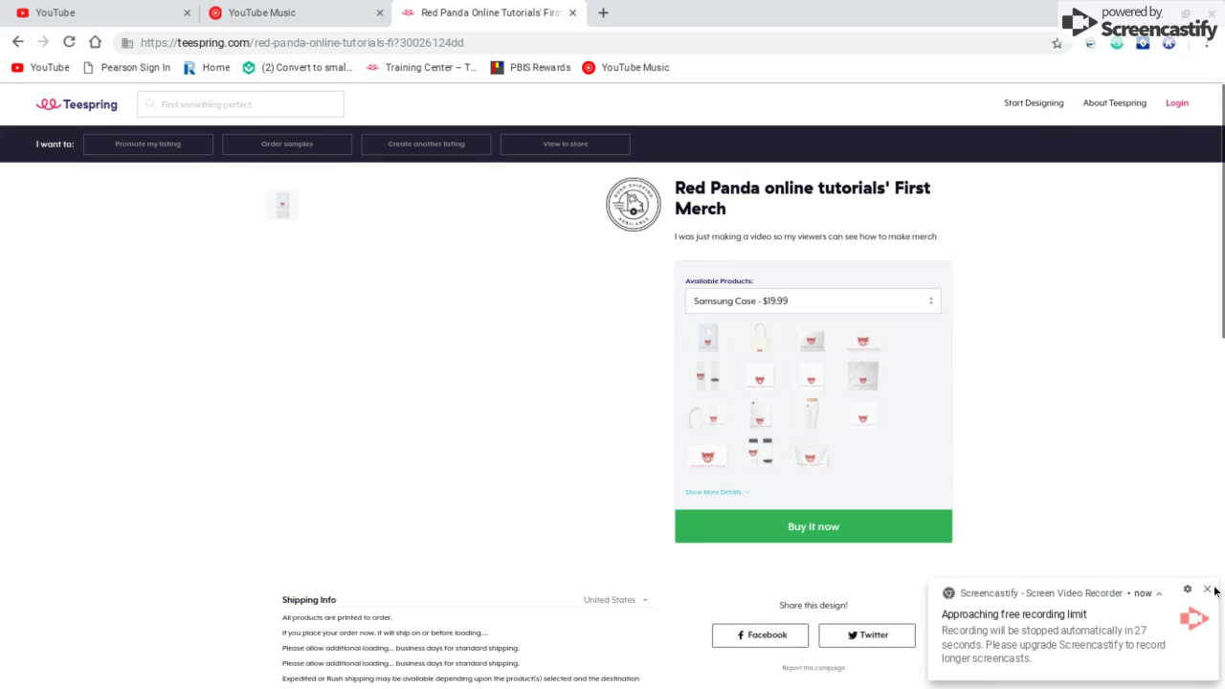